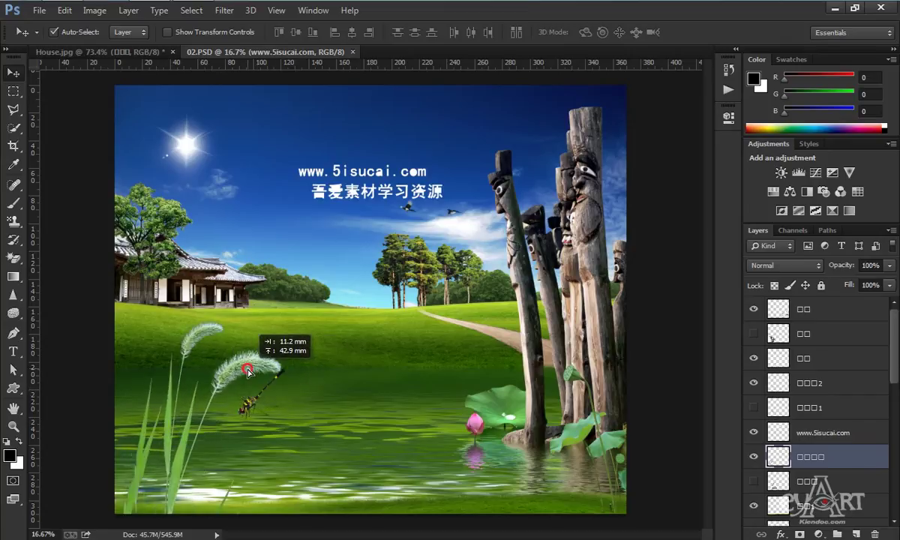
- Copy the dragonfly, foxtail grass and foreground grass layers together into House.jpg and convert them to one smart object
shift+click(245, 409)
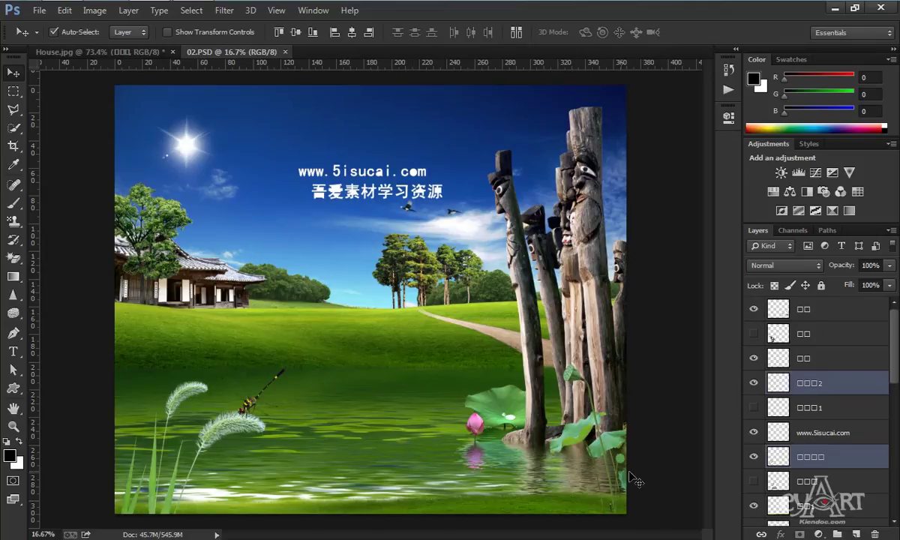
shift+click(541, 507)
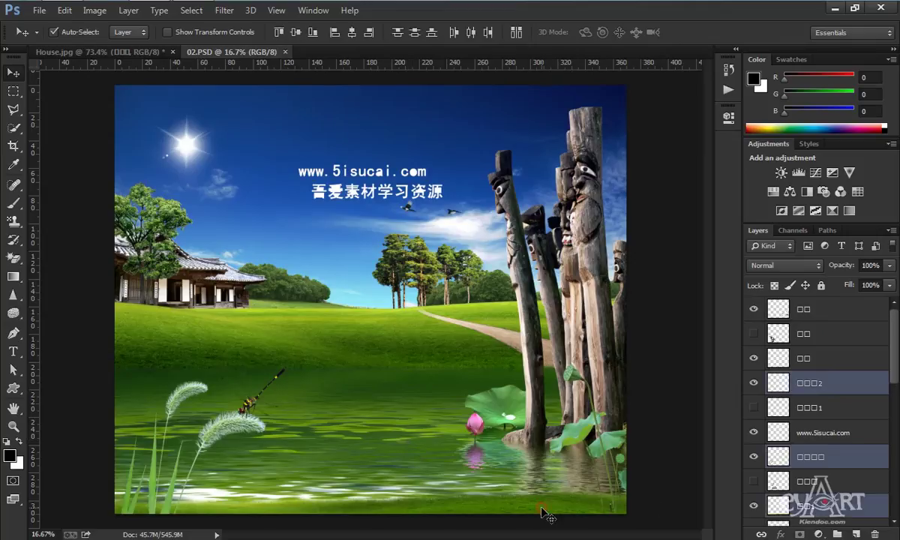
drag(225, 422, 208, 150)
drag(249, 407, 248, 408)
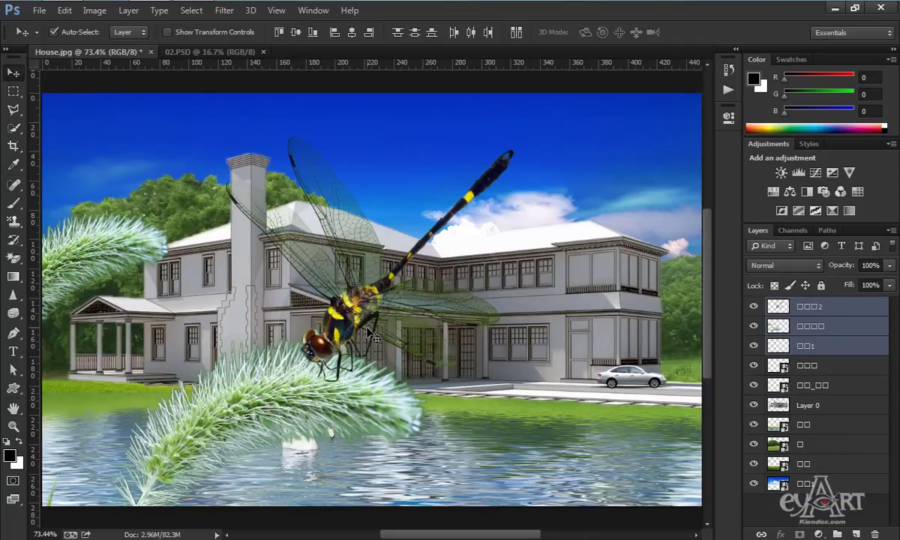
right_click(838, 310)
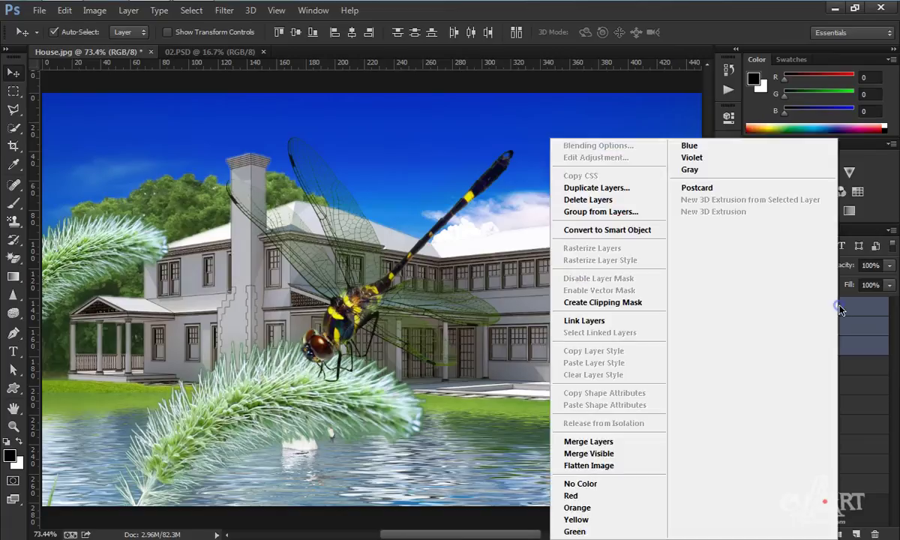
click(609, 230)
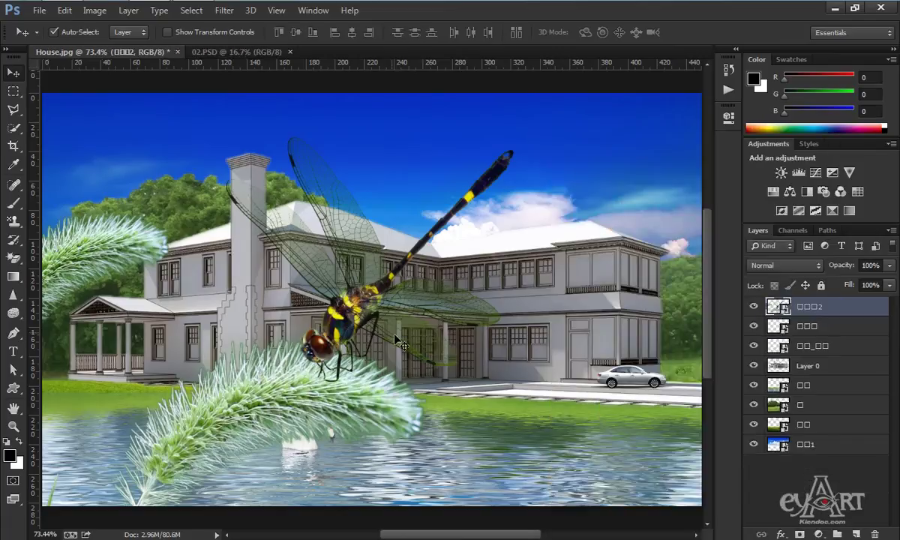
- Scale the dragonfly-and-grass smart object down to about 27.8% and place it over the left end of the lake
scroll(401, 328, down, 3)
scroll(401, 329, down, 1)
key(ctrl+t)
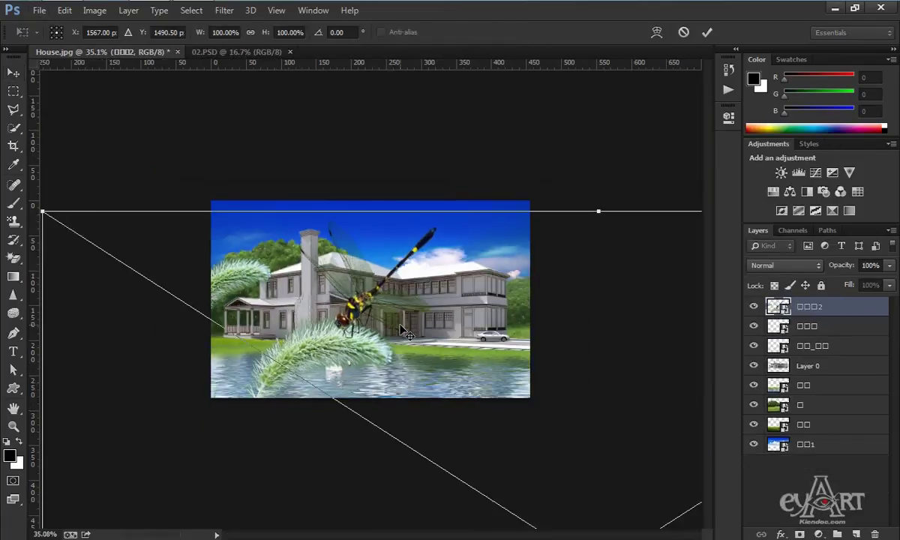
drag(42, 212, 378, 494)
drag(604, 473, 354, 323)
drag(182, 322, 216, 343)
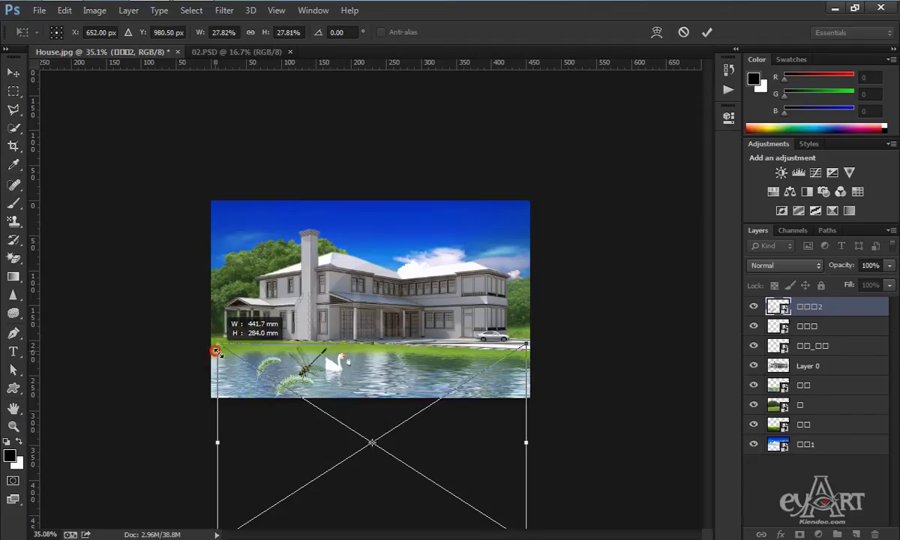
mouse_move(318, 387)
mouse_down()
mouse_move(291, 344)
mouse_move(293, 368)
mouse_move(293, 354)
mouse_up()
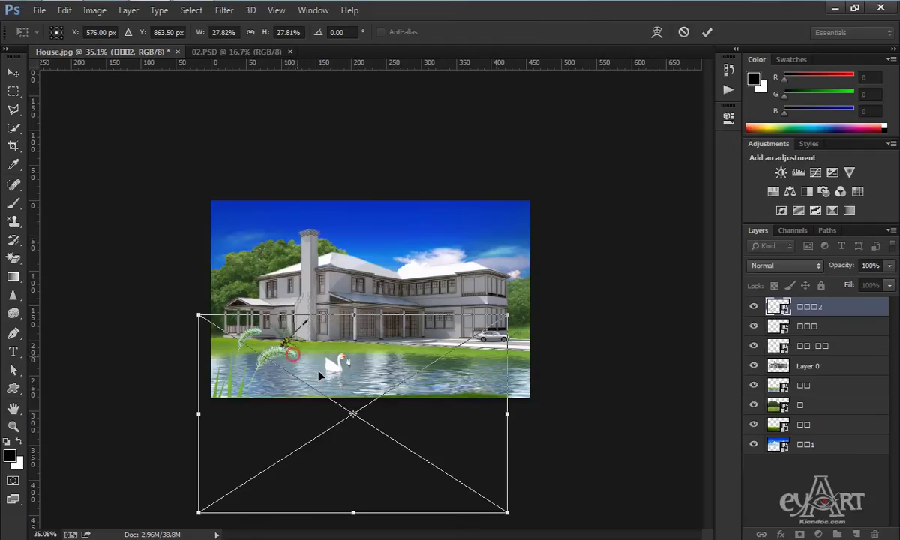
- Shrink the dragonfly-and-grass object slightly more, shift it a little up and left, and apply the transform
scroll(262, 397, up, 5)
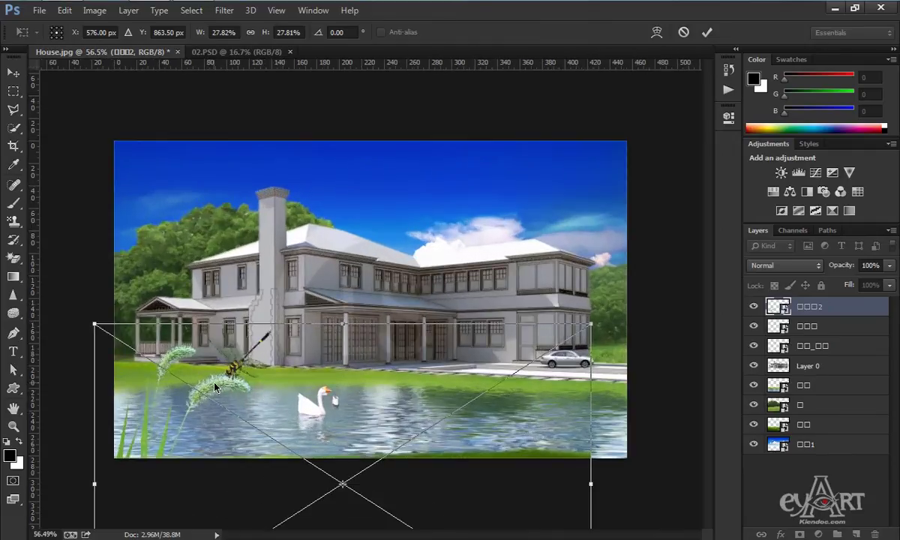
drag(91, 322, 100, 330)
drag(221, 368, 210, 364)
key(Return)
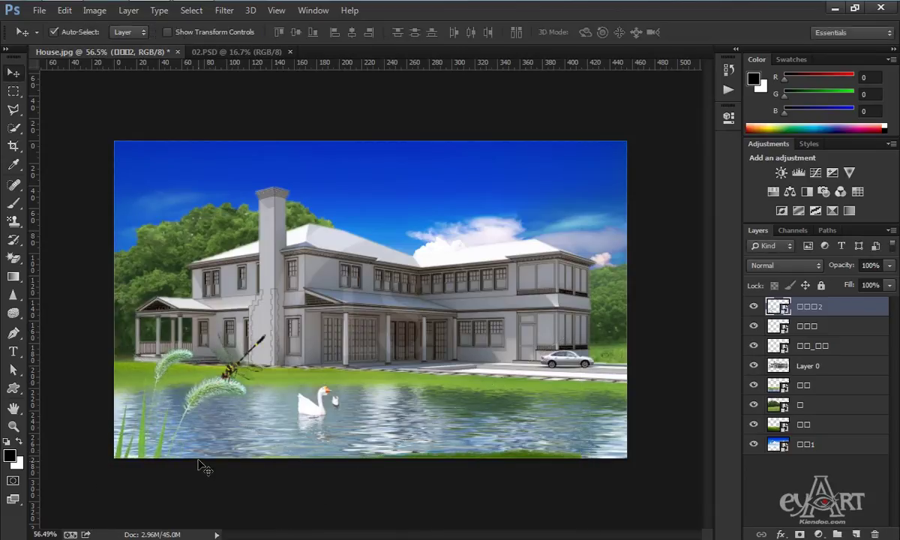
- Close 02.PSD and open 03.psd from the 06 folder
click(289, 53)
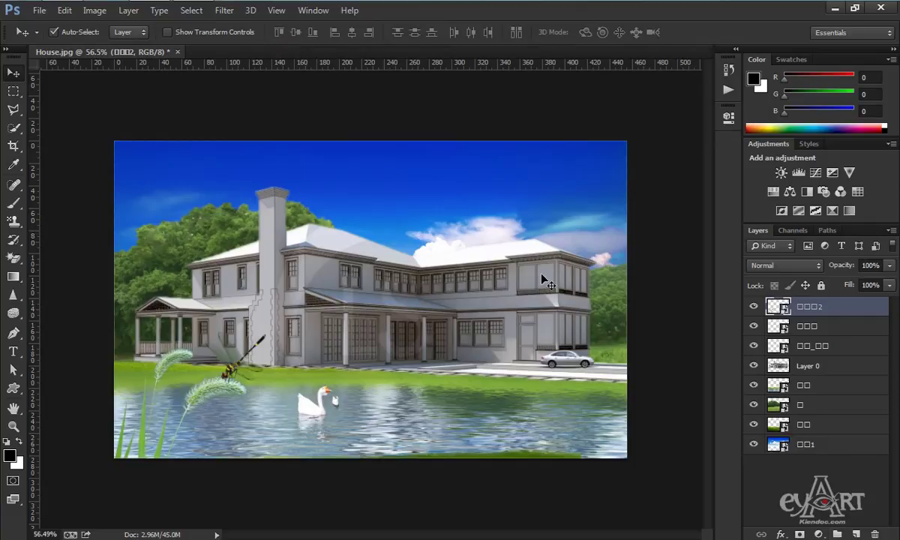
key(ctrl+o)
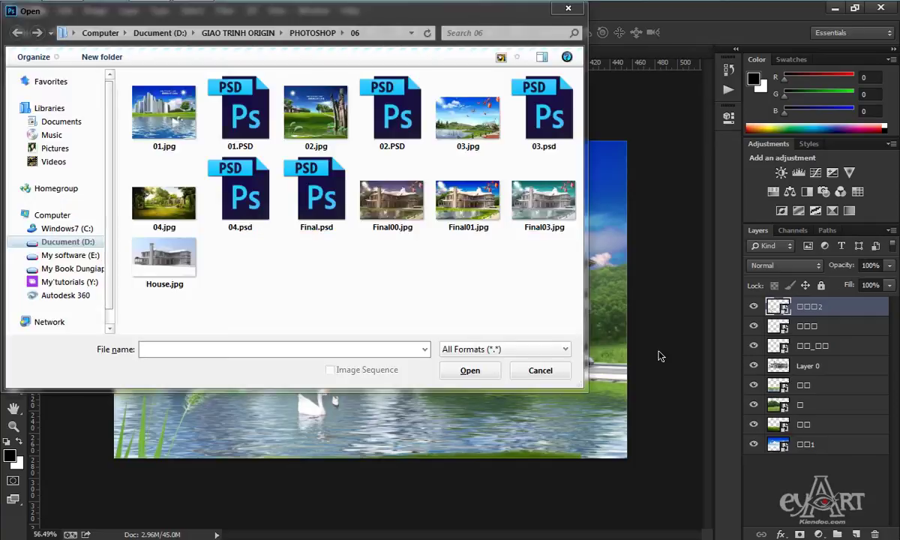
click(548, 117)
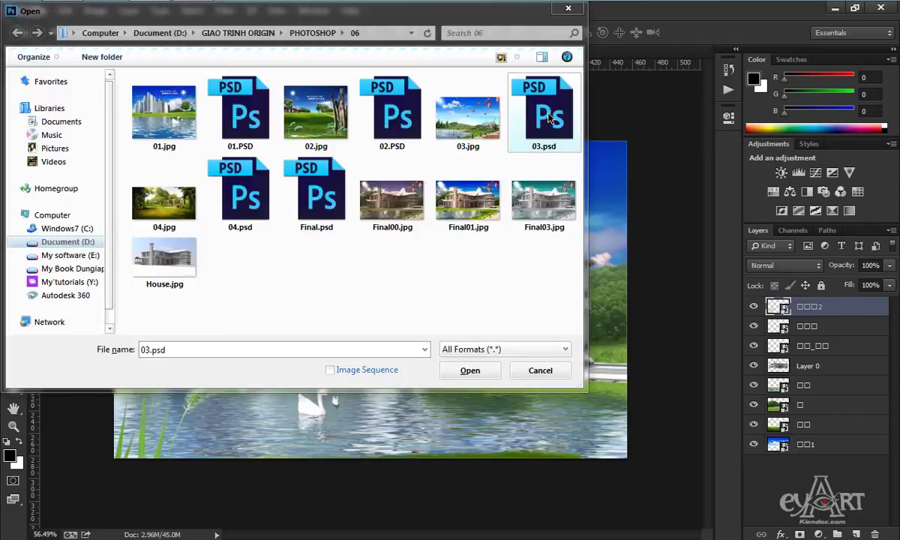
click(470, 371)
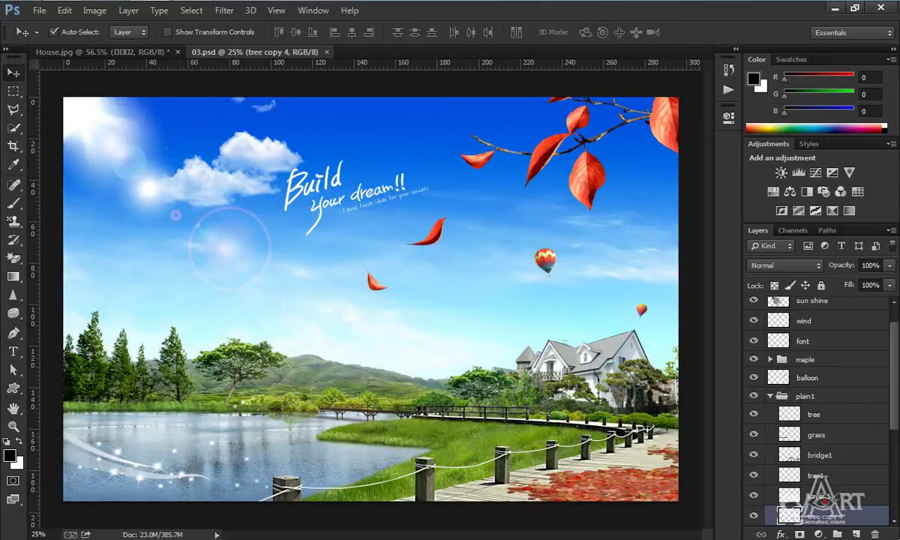
- Copy the plain1 grass bank layer from 03.psd into House.jpg and scale it to about 43%
click(577, 413)
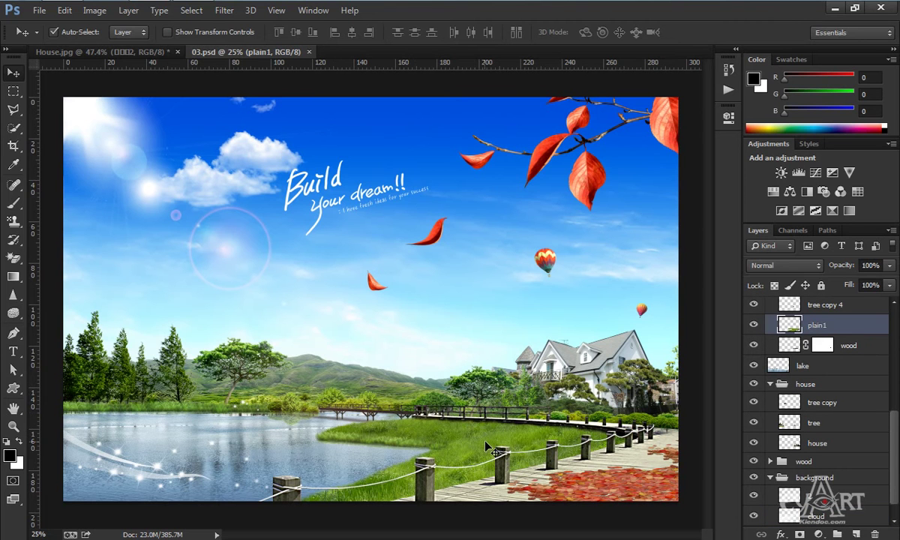
drag(486, 446, 398, 345)
key(ctrl+t)
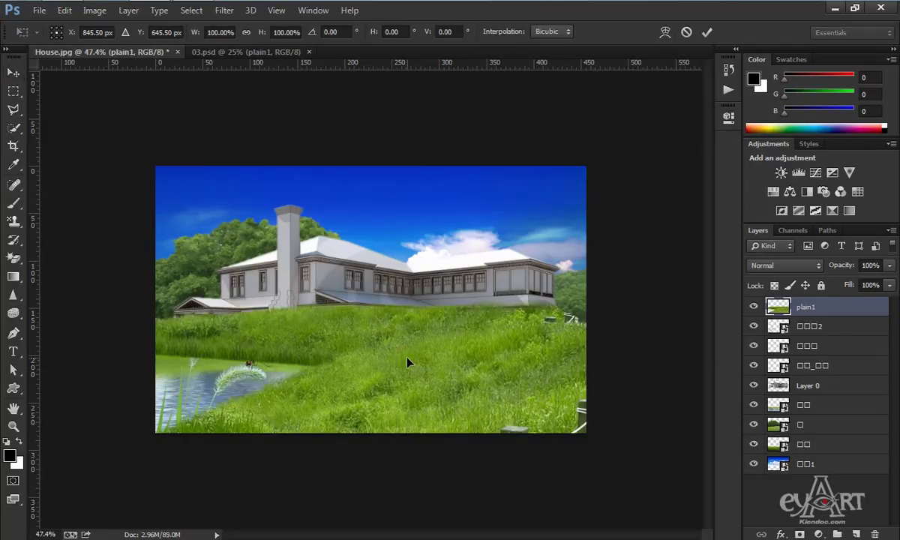
key(ctrl+0)
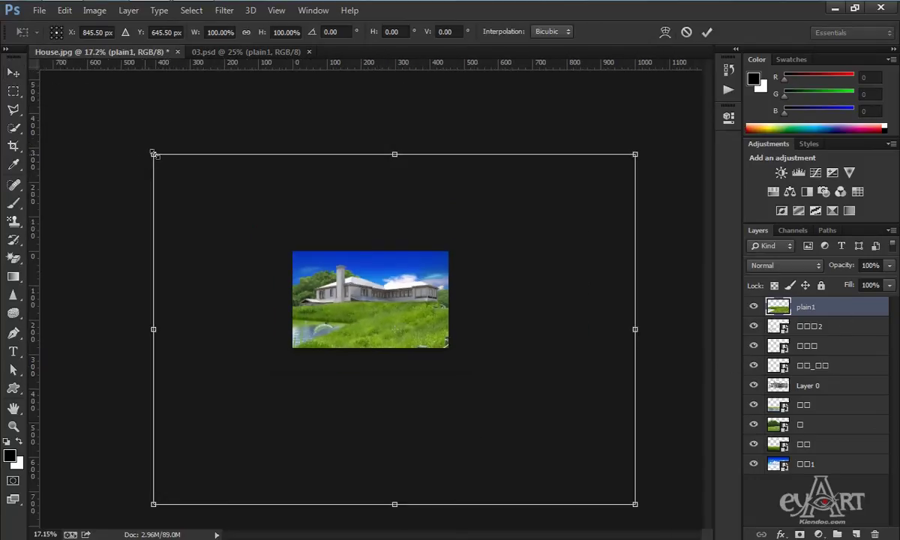
drag(153, 153, 271, 271)
key(ctrl+0)
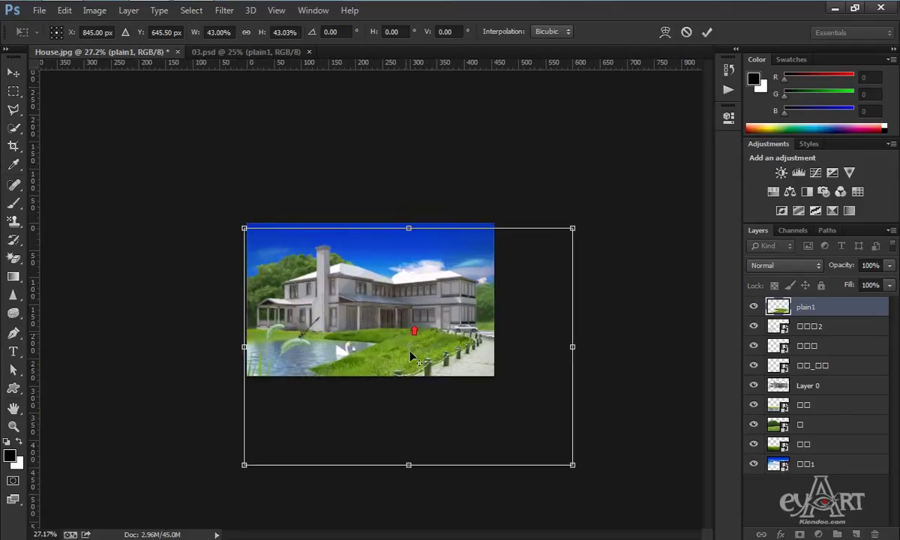
drag(431, 368, 477, 380)
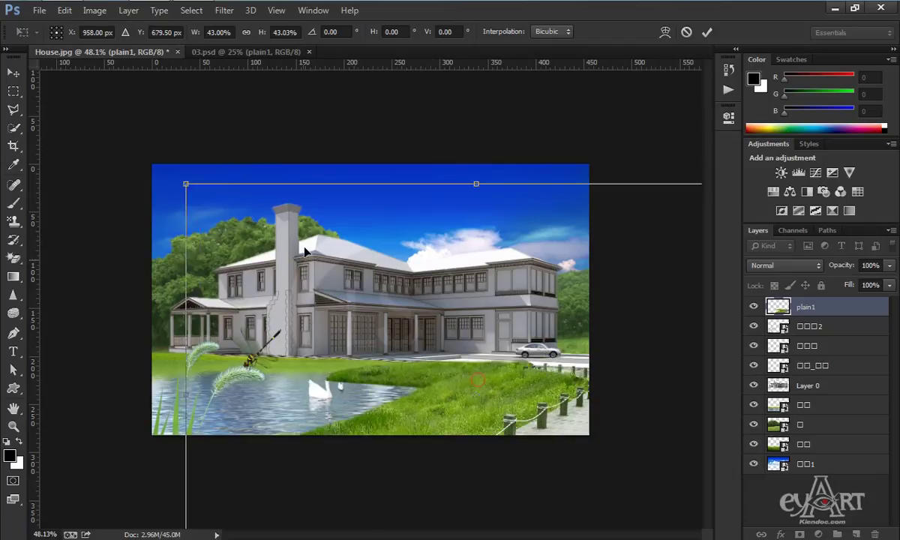
- Reduce the grass bank to about 25.8%, fit it into the lower-right corner of the image, and apply the transform
drag(186, 185, 262, 238)
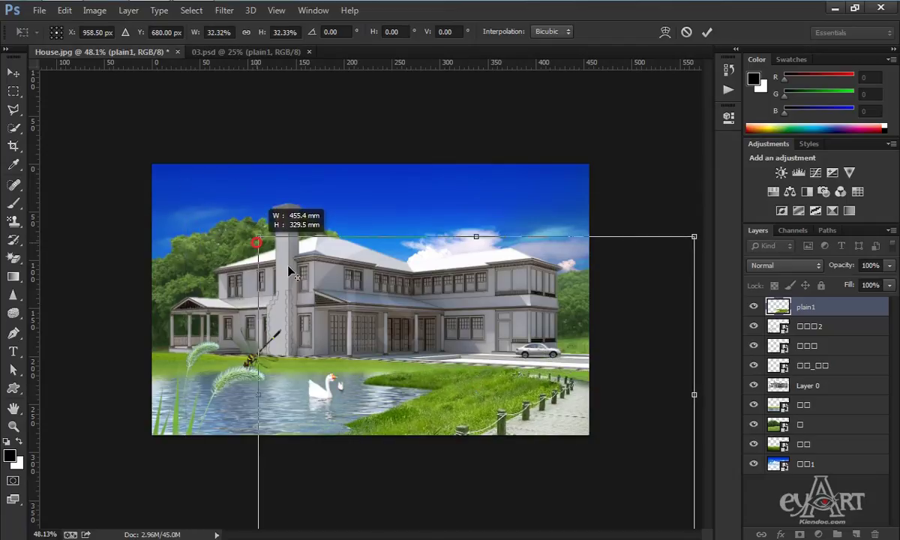
mouse_move(481, 404)
mouse_down()
mouse_move(530, 395)
mouse_move(504, 395)
mouse_move(521, 393)
mouse_up()
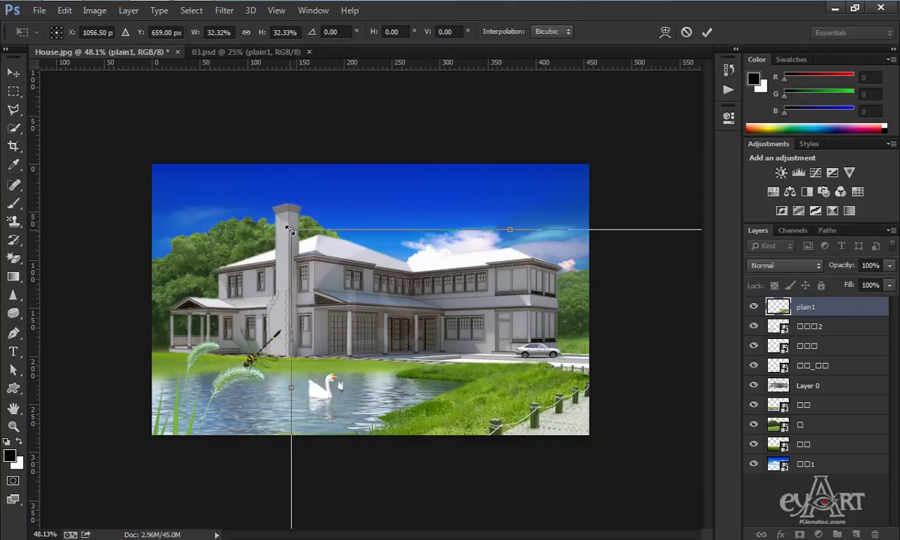
drag(289, 229, 341, 259)
drag(519, 372, 525, 375)
key(ctrl+plus)
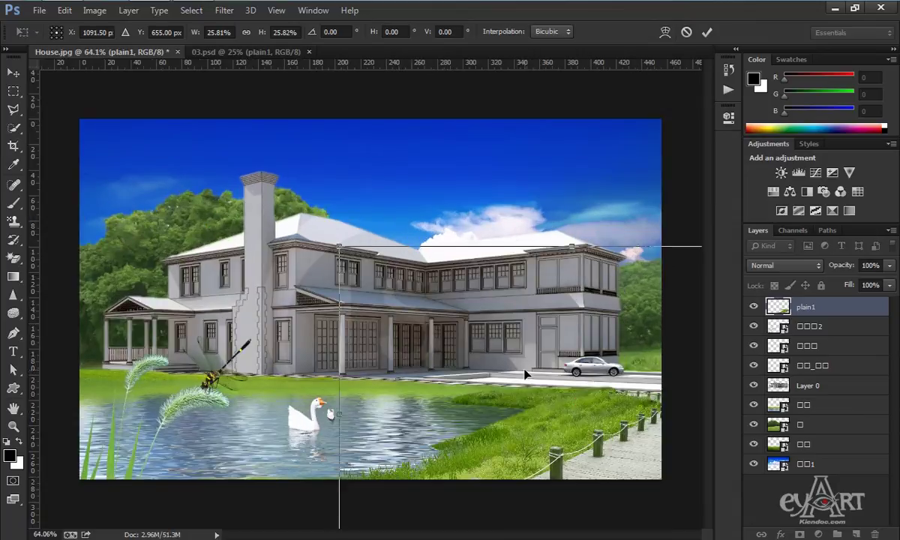
key(Return)
- Add a layer mask to the plain1 layer and keep black as the foreground color
scroll(575, 430, down, 5)
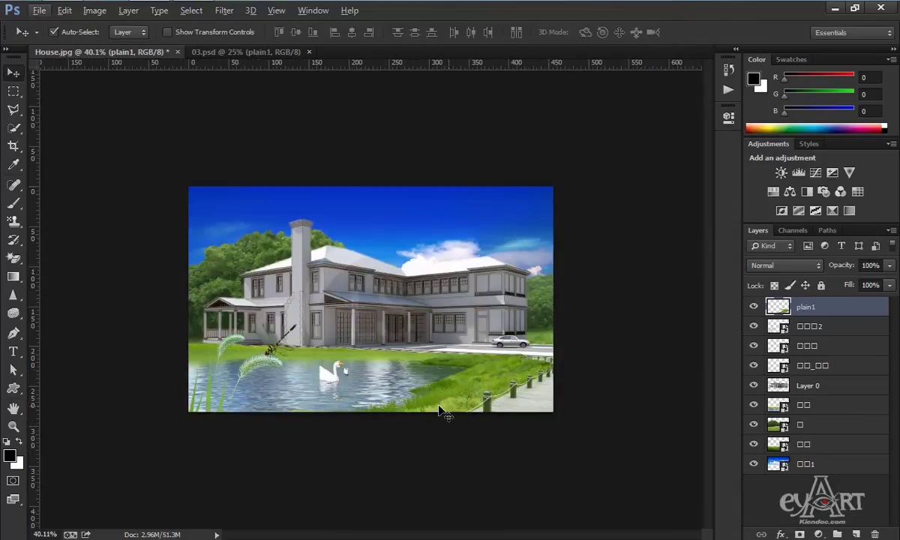
scroll(435, 402, up, 4)
scroll(437, 406, up, 2)
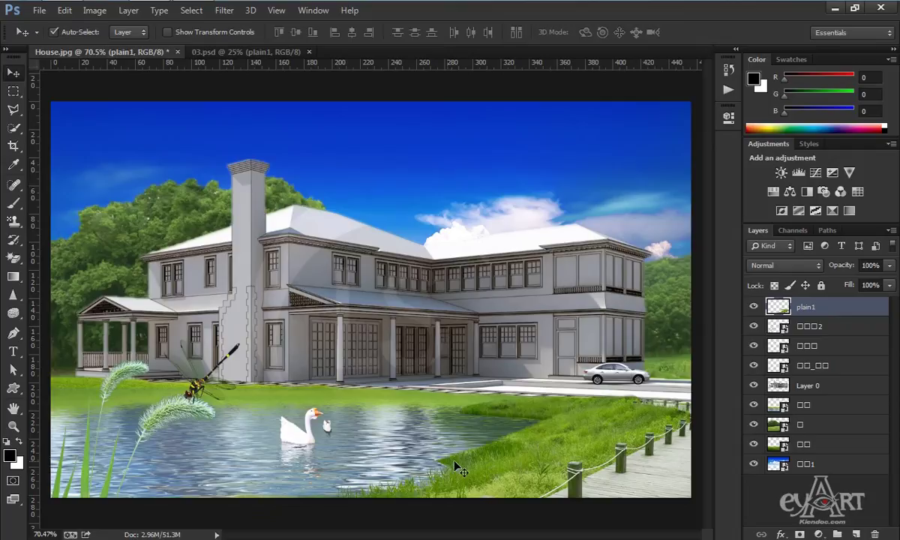
scroll(509, 385, down, 4)
key(alt)
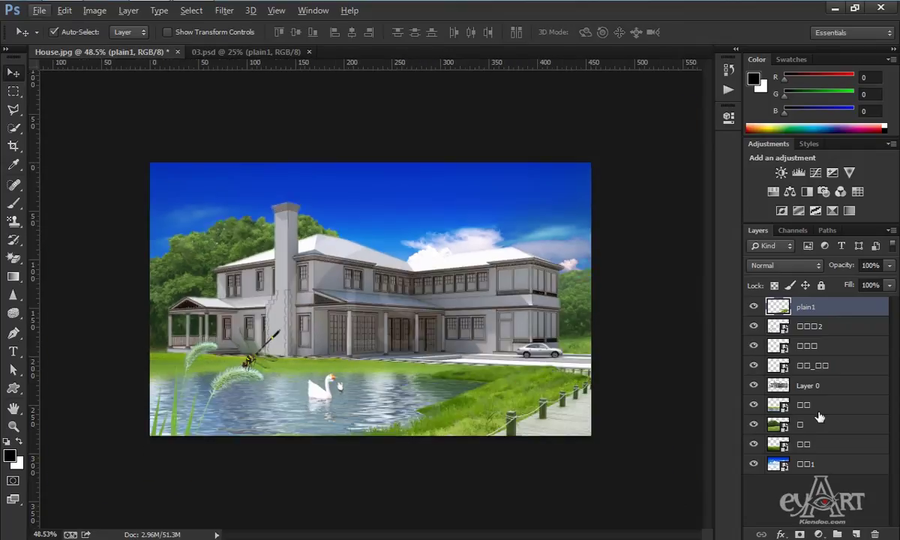
click(799, 534)
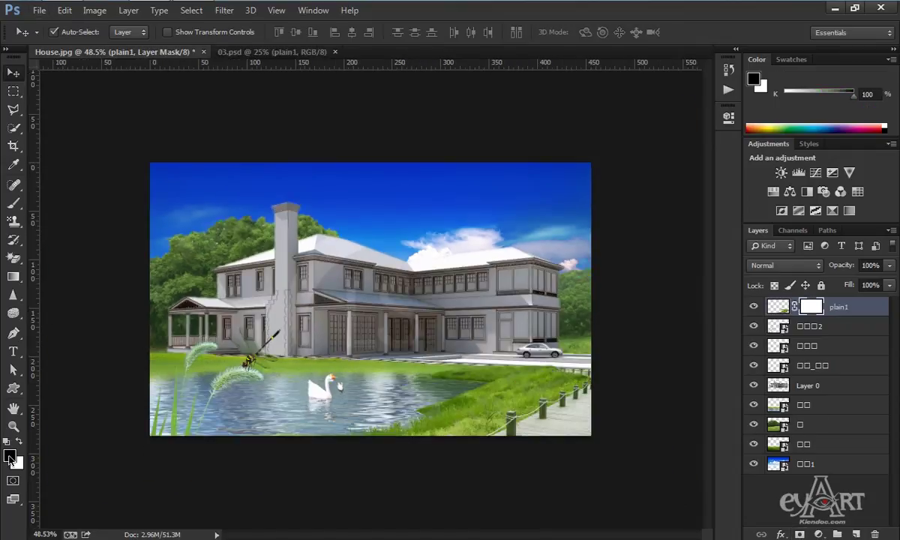
key(x)
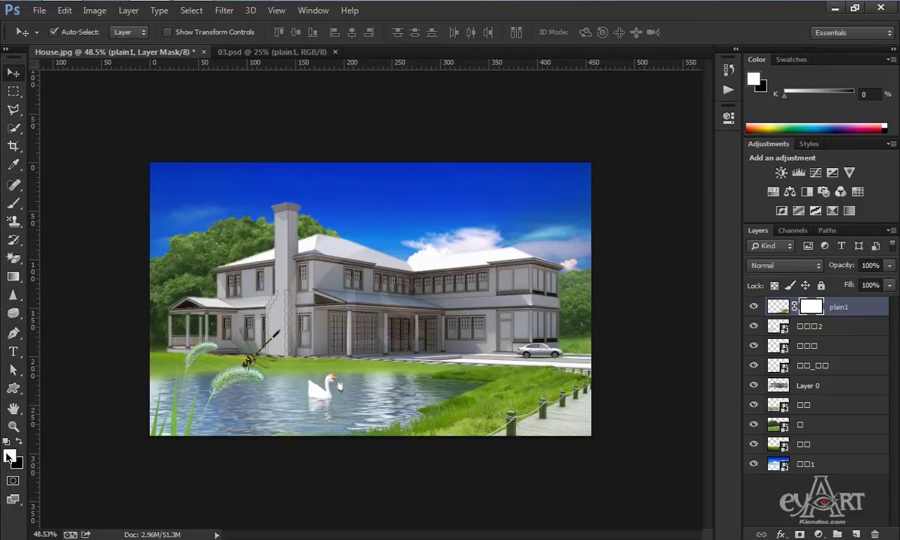
key(x)
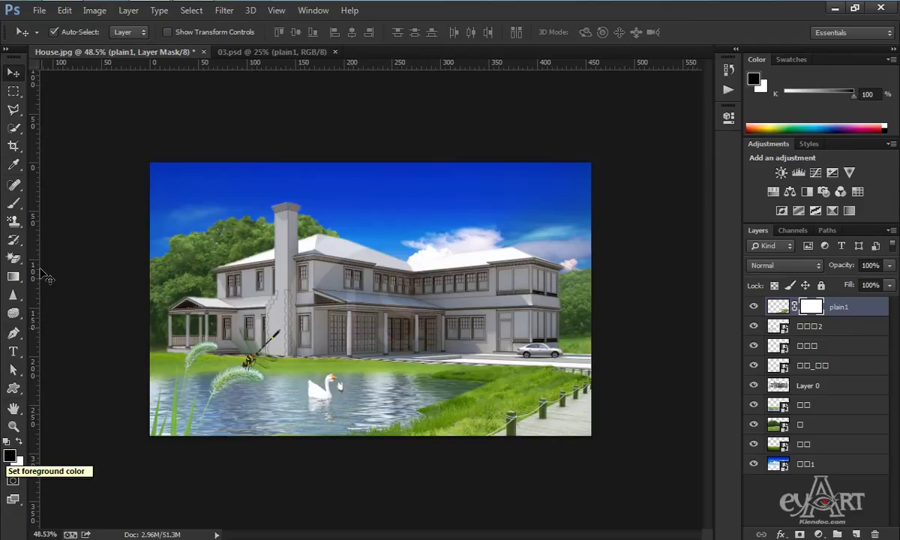
- Choose the Brush tool and set its soft tip to 69 px
click(15, 204)
right_click(330, 238)
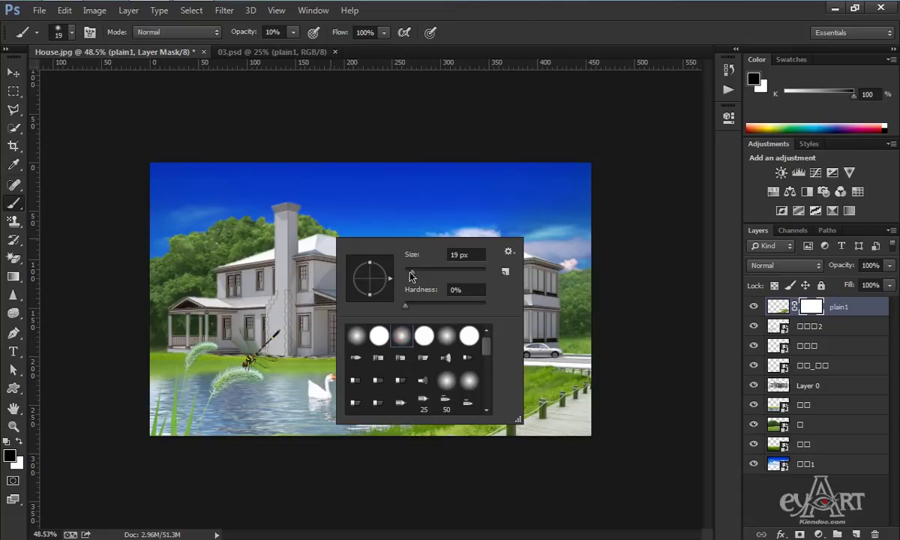
mouse_move(417, 276)
mouse_down()
mouse_move(428, 265)
mouse_move(429, 280)
mouse_move(438, 278)
mouse_up()
click(530, 23)
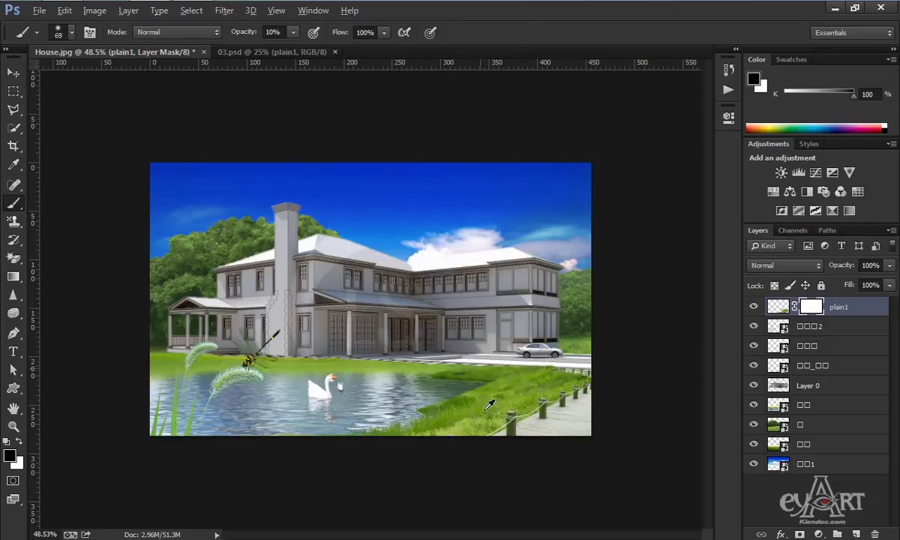
- Set the brush opacity to 30% and start painting out the grass bank's edge along the pond on the plain1 mask
scroll(486, 412, up, 8)
scroll(479, 418, up, 2)
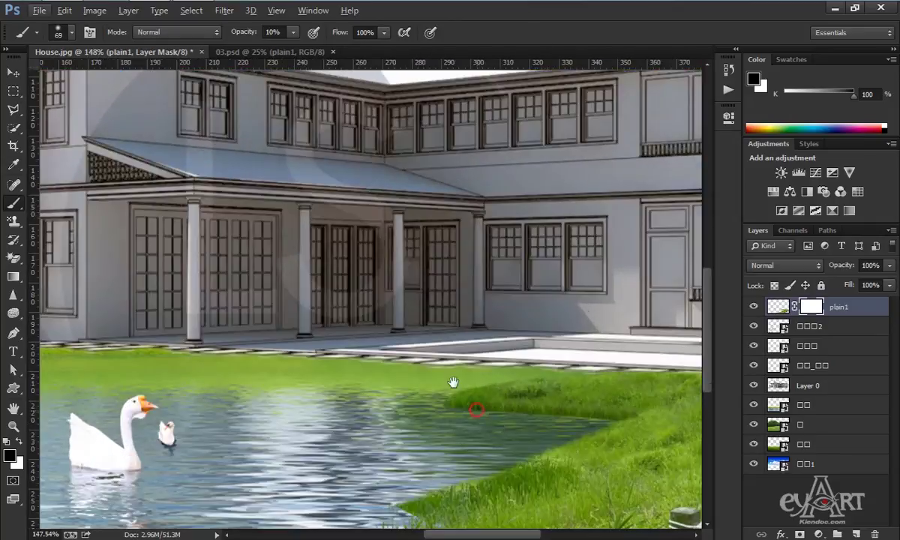
drag(453, 381, 381, 281)
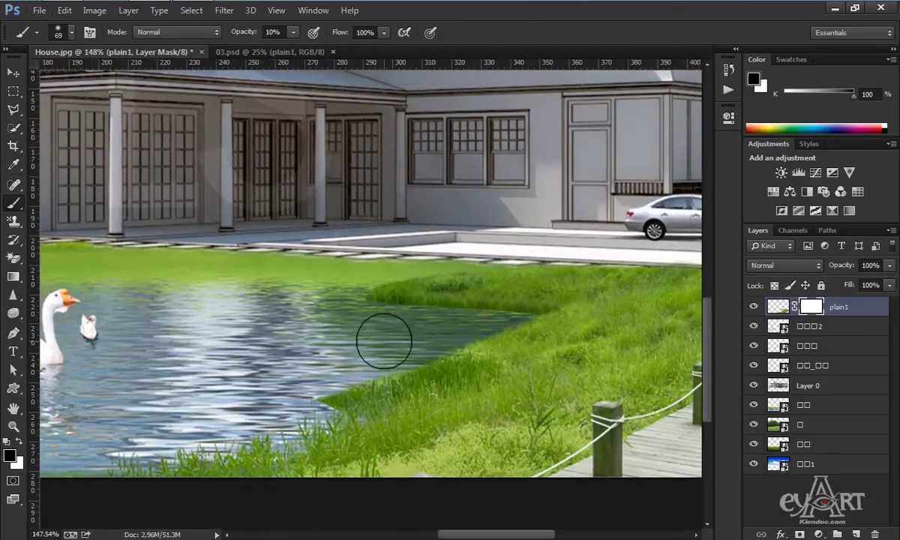
click(291, 32)
click(479, 9)
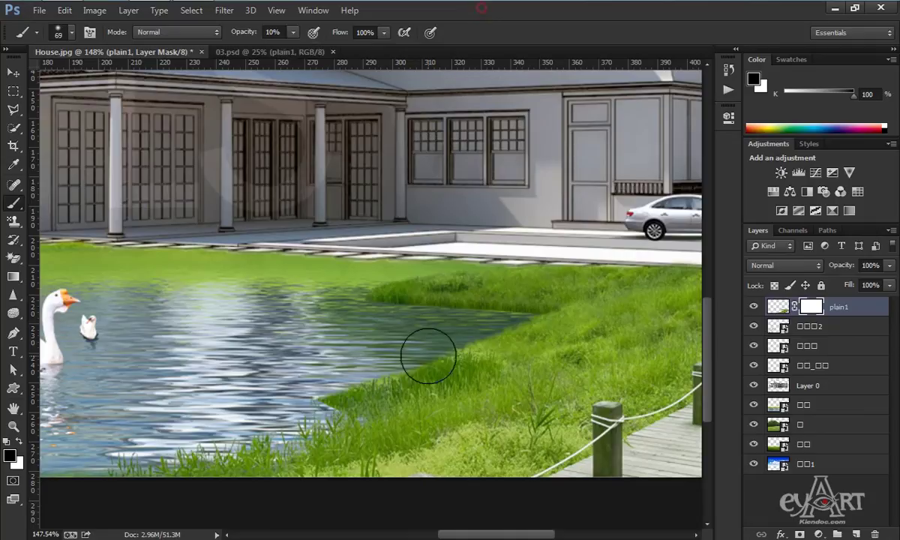
mouse_move(315, 384)
mouse_down()
mouse_move(358, 382)
mouse_move(327, 383)
mouse_up()
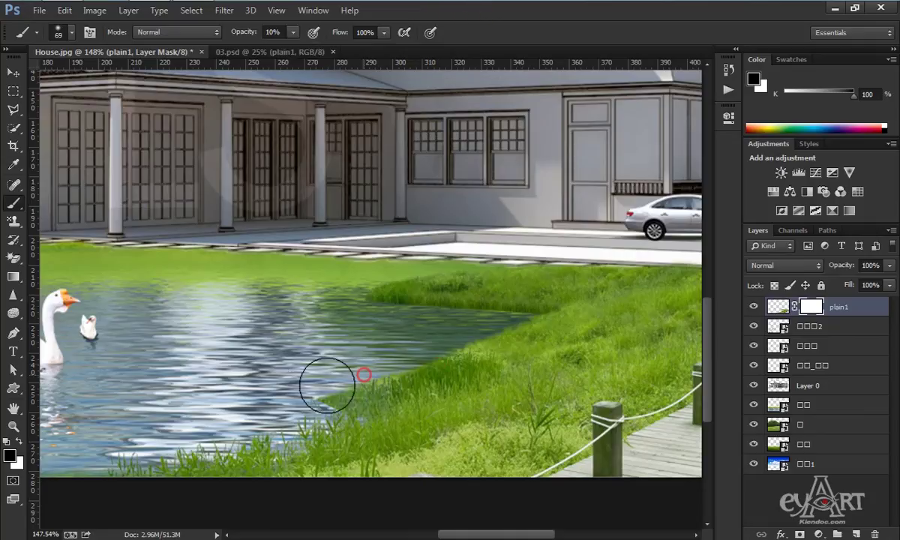
drag(431, 357, 418, 369)
drag(512, 345, 433, 363)
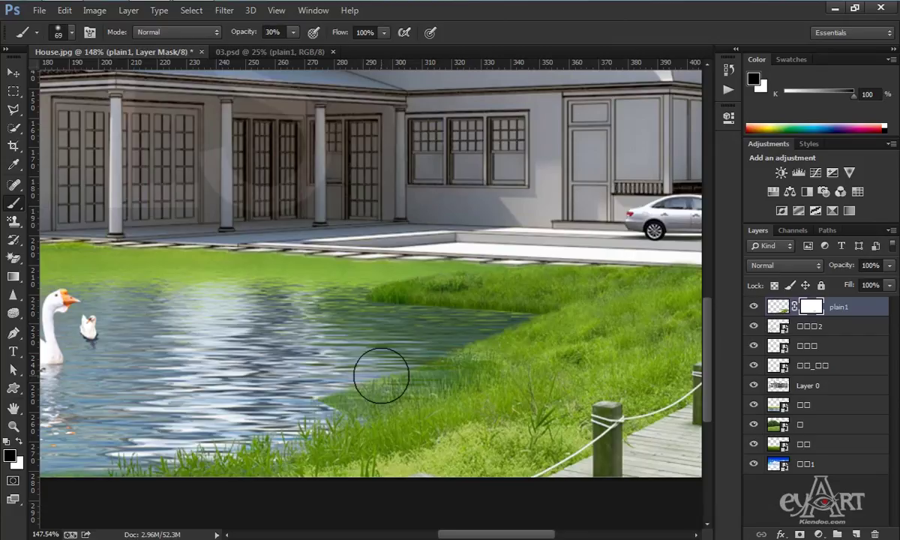
- Continue masking the bank's pond-side edge up to its inner corner so the water shows through
drag(358, 388, 383, 381)
drag(458, 343, 448, 359)
mouse_move(492, 336)
mouse_down()
mouse_move(474, 348)
mouse_move(557, 317)
mouse_move(502, 355)
mouse_move(515, 347)
mouse_up()
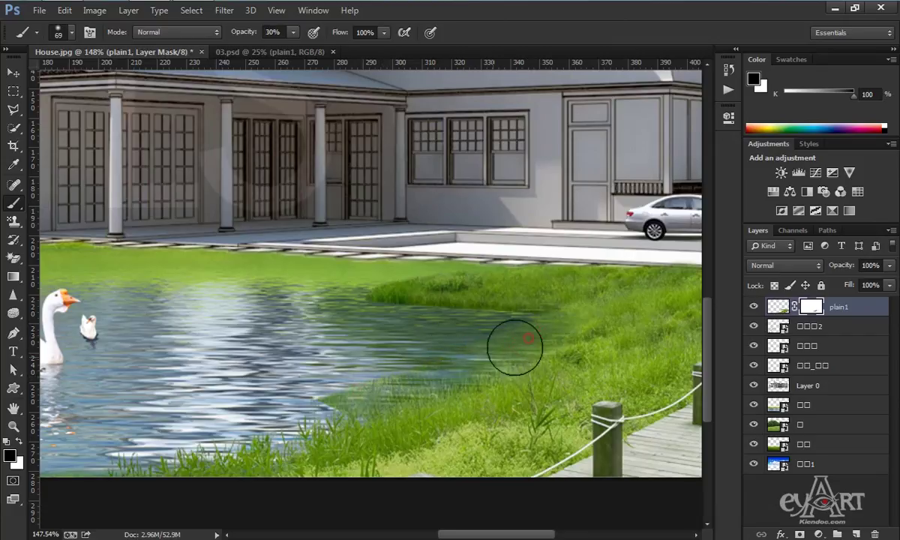
mouse_move(423, 379)
mouse_down()
mouse_move(296, 405)
mouse_move(325, 404)
mouse_move(333, 390)
mouse_move(401, 365)
mouse_up()
mouse_move(400, 368)
mouse_down()
mouse_move(281, 399)
mouse_move(352, 387)
mouse_move(504, 331)
mouse_move(461, 343)
mouse_move(493, 339)
mouse_move(502, 357)
mouse_move(486, 335)
mouse_up()
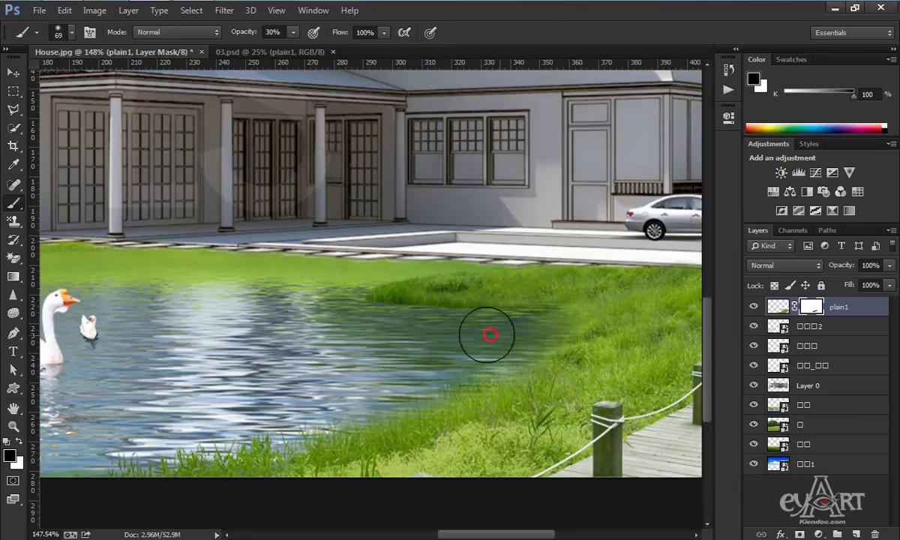
- Reduce the brush to 24 px and mask out the strip of grass jutting into the far side of the pond
right_click(509, 327)
drag(604, 362, 589, 364)
key(Return)
mouse_move(548, 326)
mouse_down()
mouse_move(613, 307)
mouse_move(544, 311)
mouse_move(488, 331)
mouse_up()
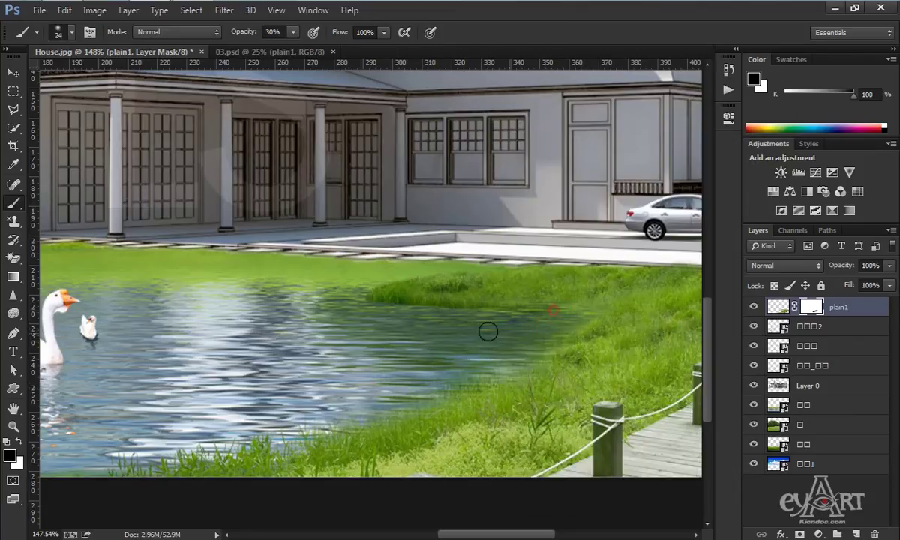
scroll(488, 331, down, 3)
drag(548, 331, 526, 341)
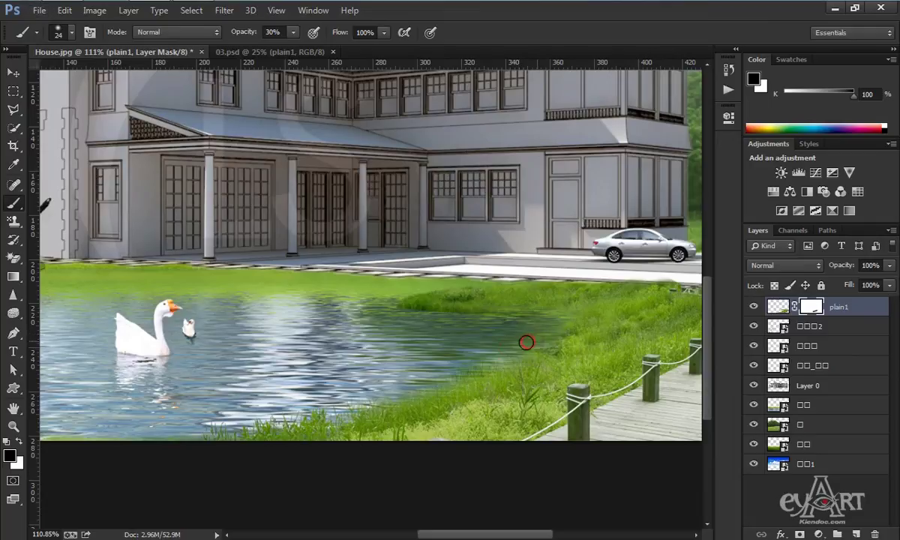
click(412, 382)
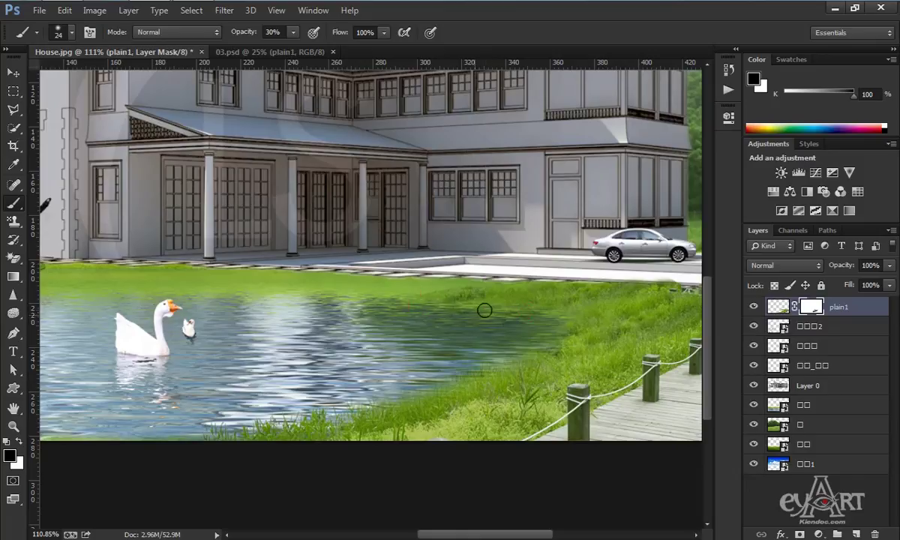
mouse_move(476, 305)
mouse_down()
mouse_move(415, 301)
mouse_move(556, 315)
mouse_move(487, 313)
mouse_move(530, 310)
mouse_move(526, 300)
mouse_move(556, 342)
mouse_up()
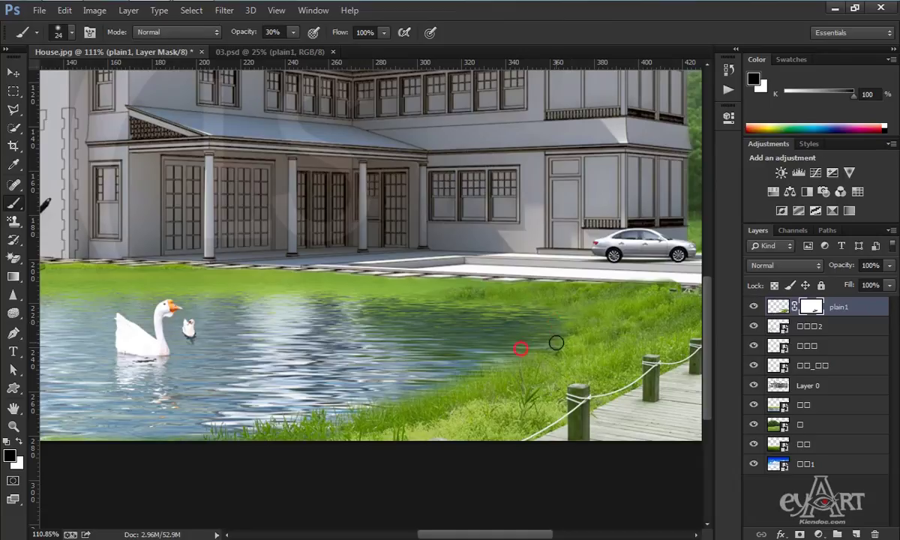
- Touch up the plain1 mask where the grass bank meets the pond's far corner and check the blended shoreline
scroll(525, 310, down, 3)
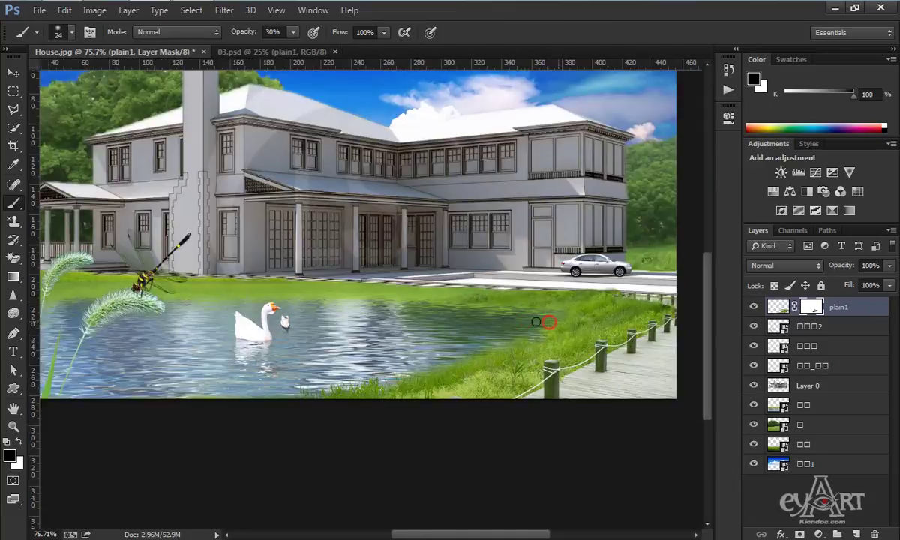
mouse_move(560, 317)
mouse_down()
mouse_move(533, 318)
mouse_move(541, 310)
mouse_up()
click(562, 312)
click(556, 311)
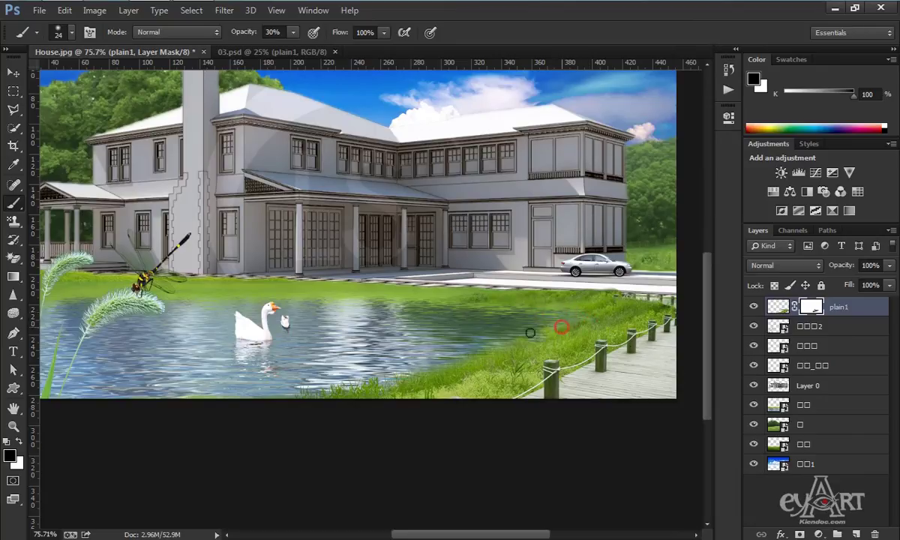
click(507, 342)
scroll(293, 405, up, 10)
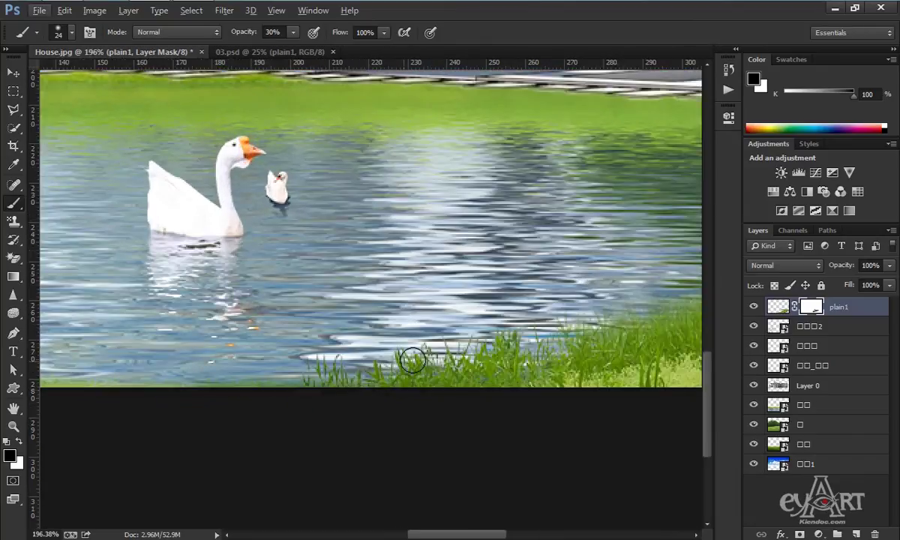
scroll(409, 339, down, 5)
scroll(409, 339, down, 1)
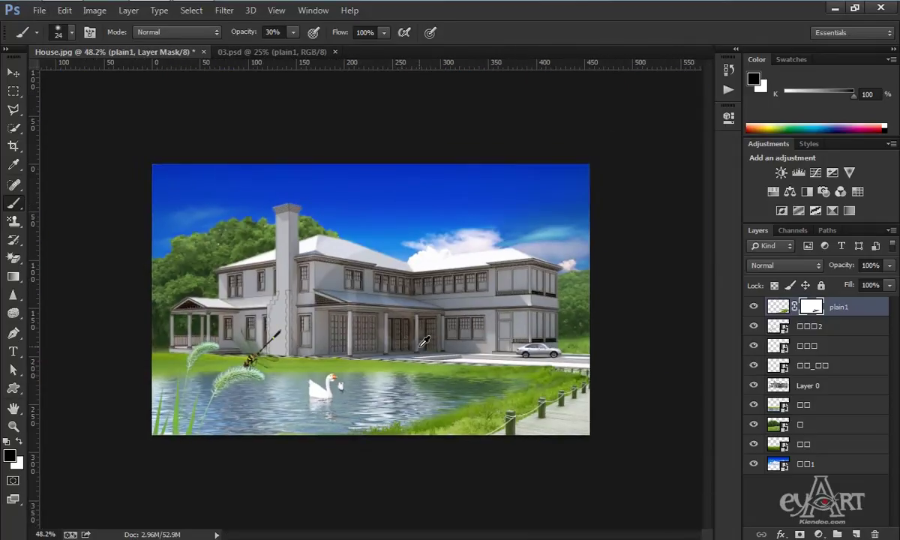
scroll(408, 339, up, 1)
- Scale the foreground reeds and dragonfly layer down to about 25% and apply the transform
key(v)
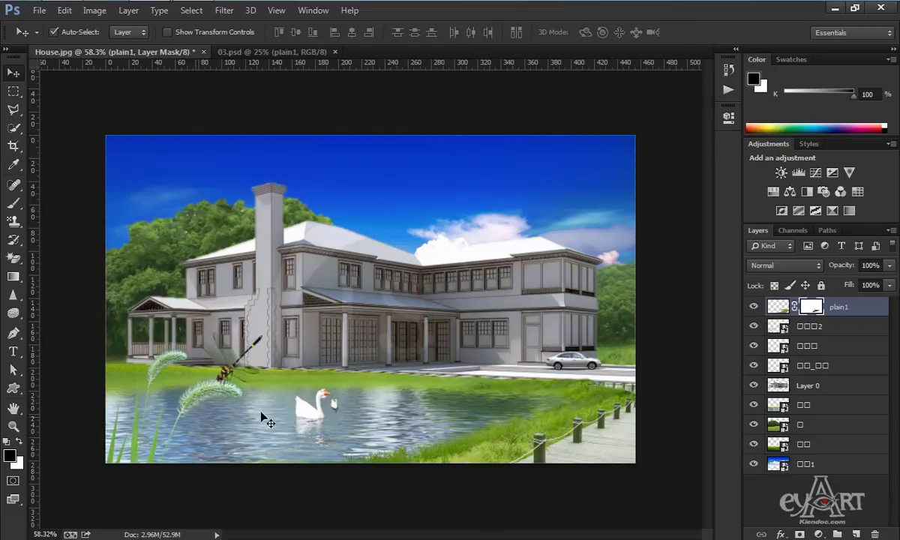
key(ctrl+t)
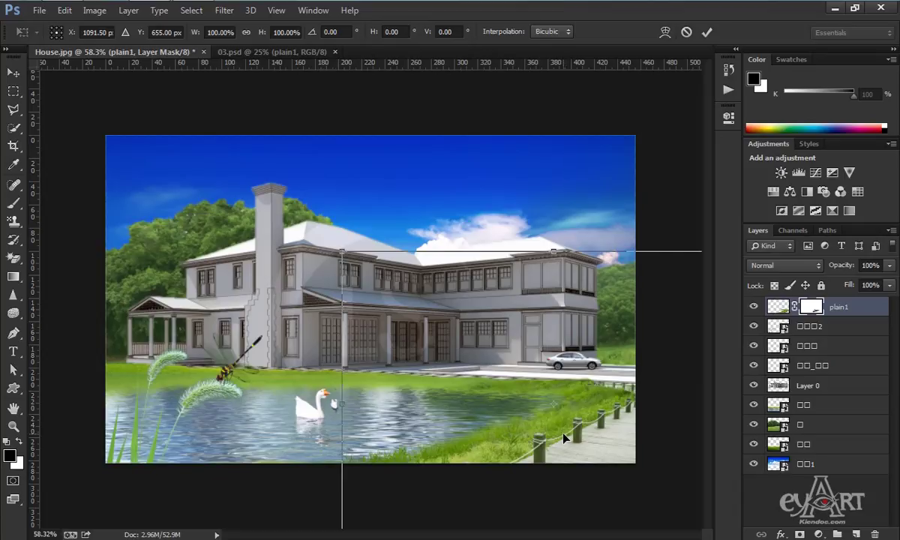
key(Return)
click(227, 375)
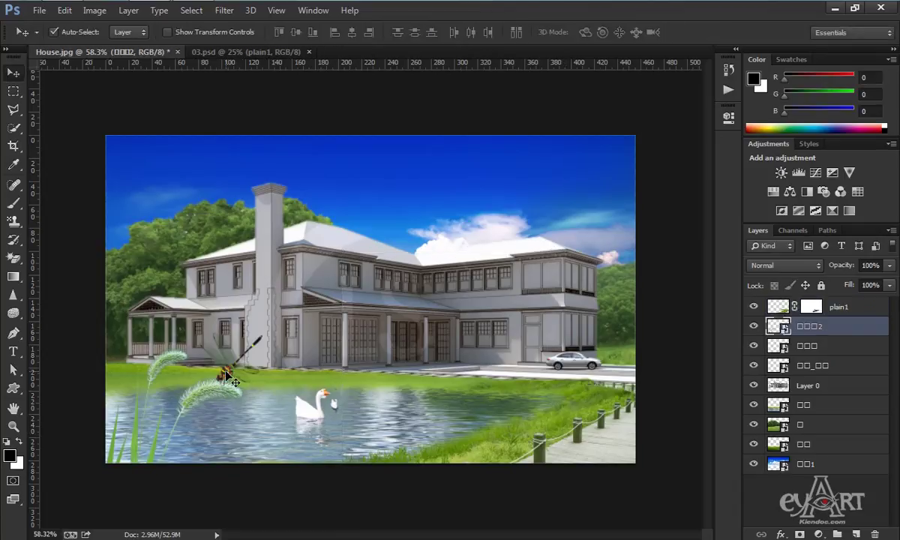
key(ctrl+t)
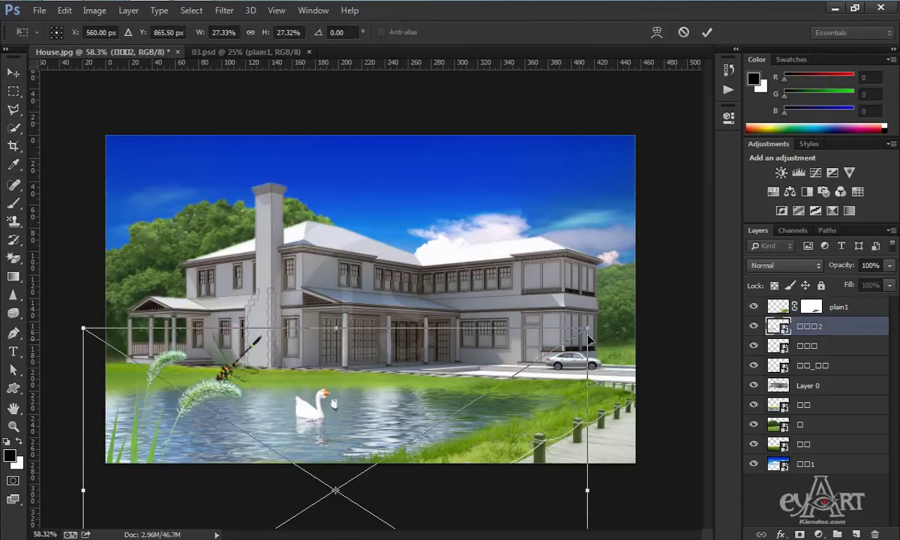
drag(587, 328, 542, 353)
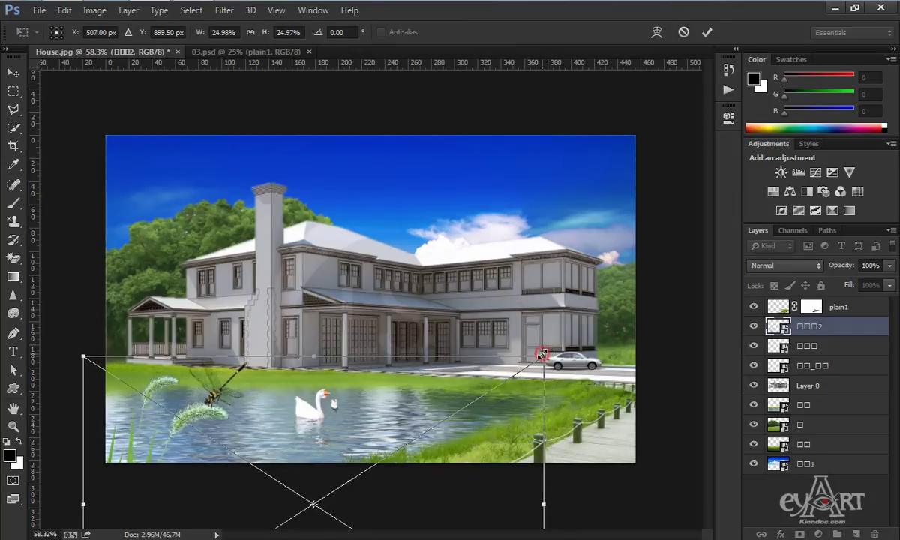
key(Return)
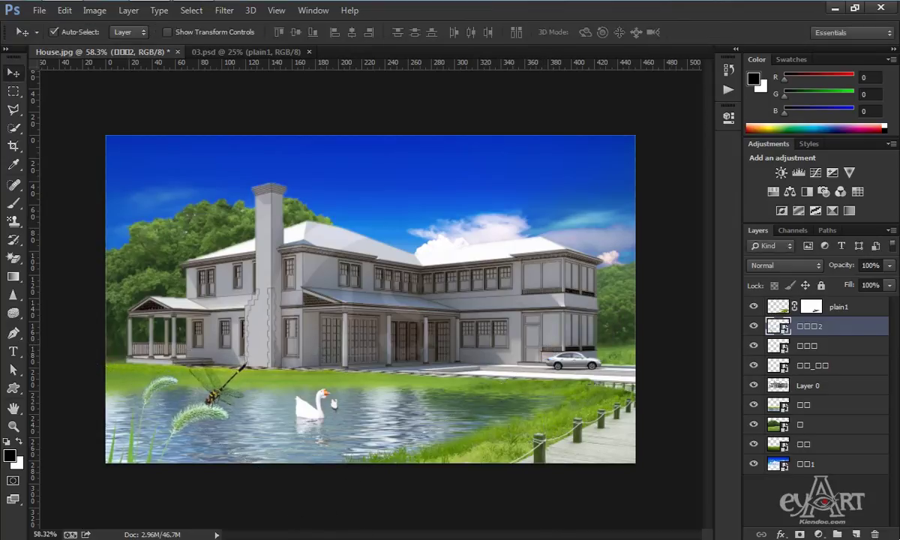
- Flip the sky layer horizontally, move it up so more clouds show above the roof, and apply the transform
click(825, 464)
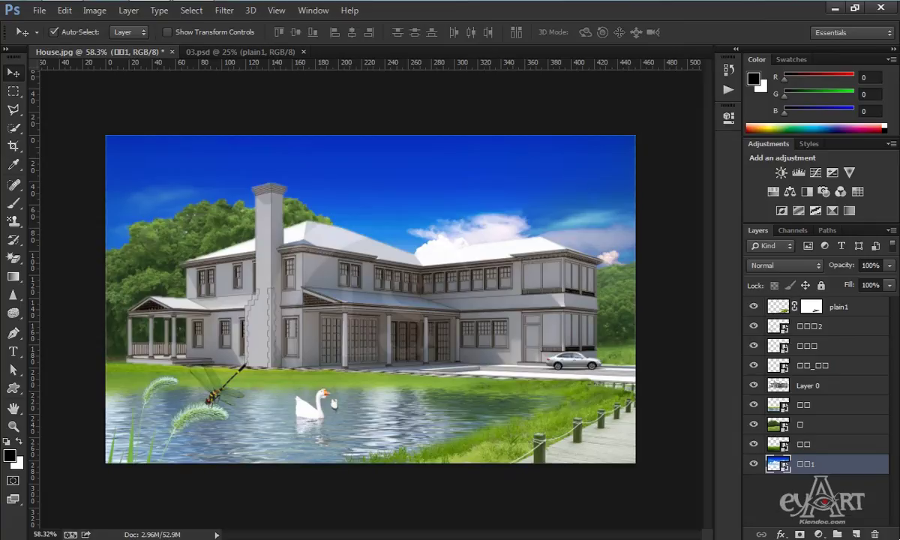
click(406, 190)
key(ctrl+t)
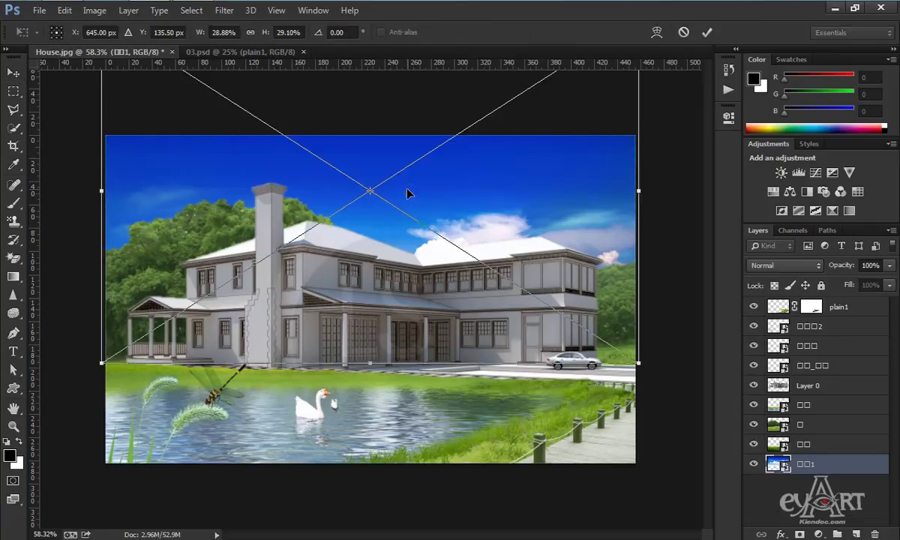
right_click(418, 191)
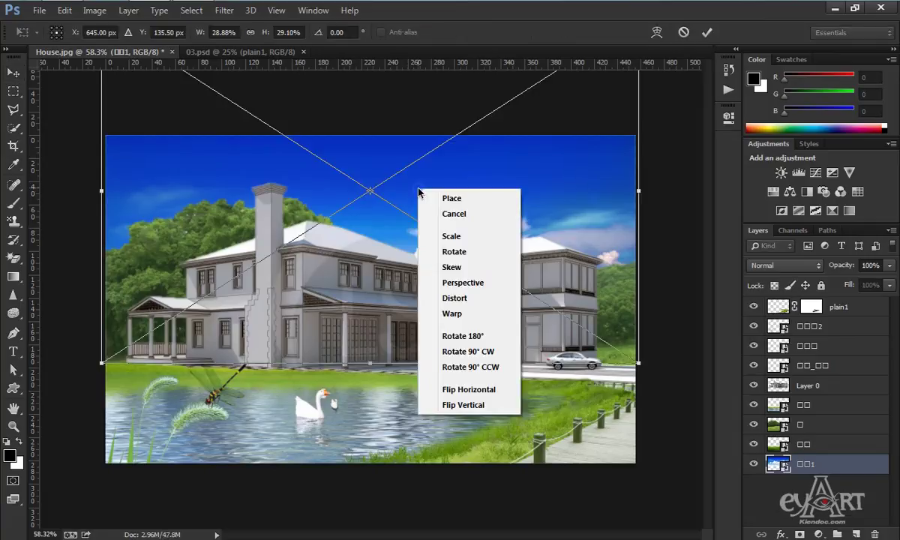
click(479, 391)
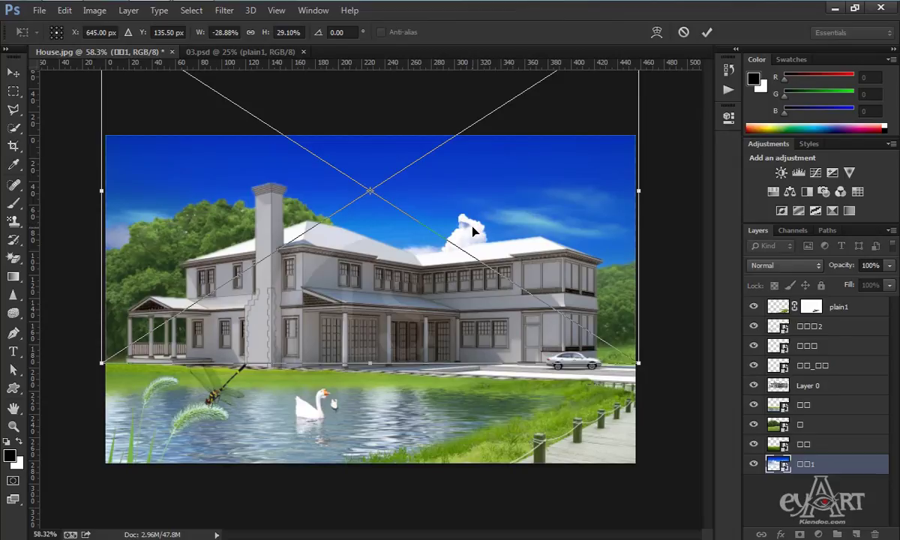
drag(472, 226, 468, 197)
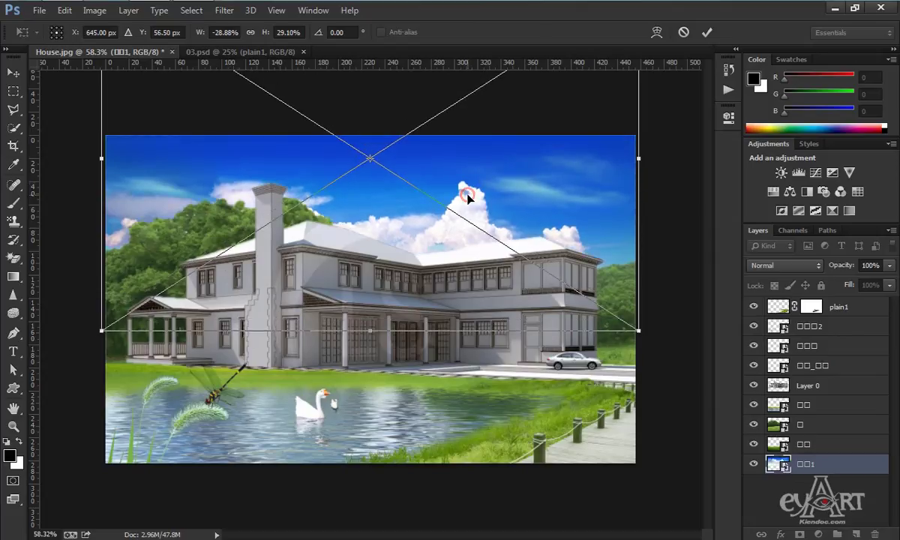
key(Return)
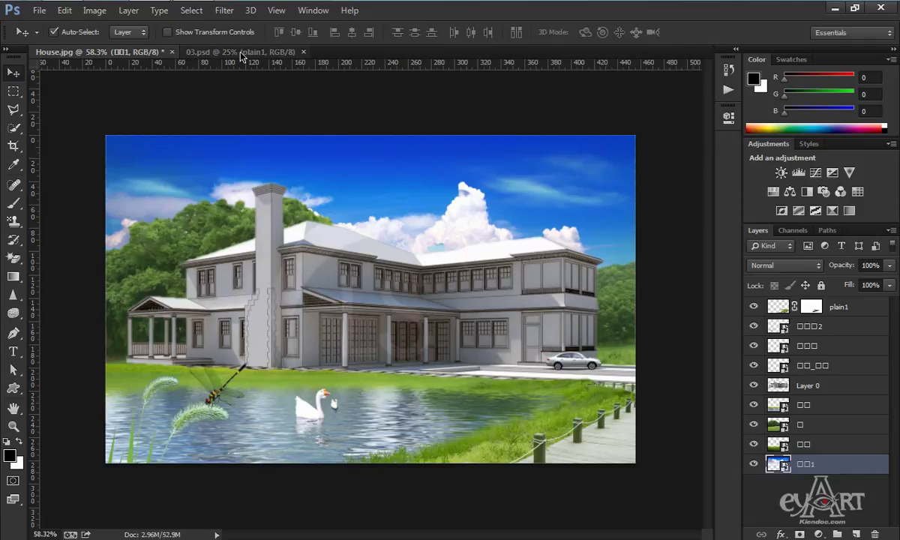
- Copy the maple branch and leaf layers from 03.psd into House.jpg and convert them into one Smart Object
click(240, 53)
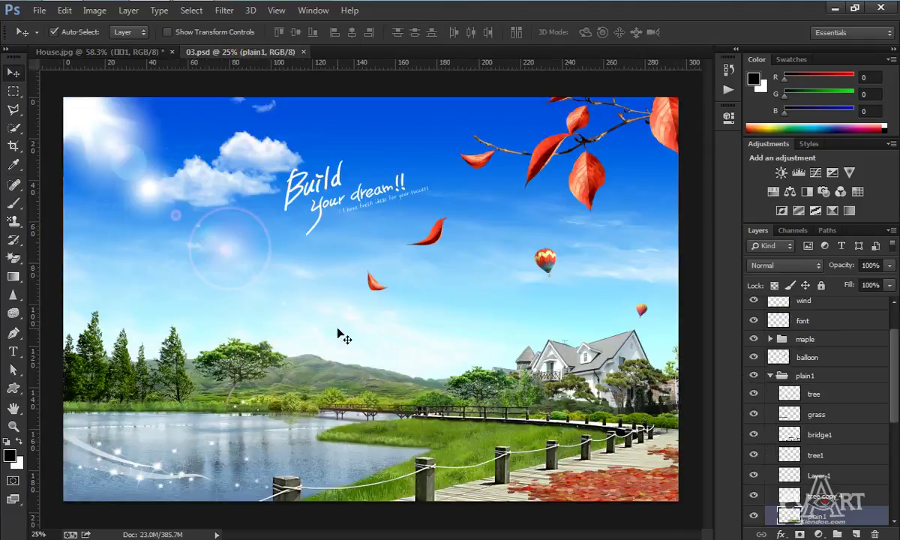
drag(643, 128, 518, 250)
drag(519, 210, 558, 217)
drag(835, 461, 839, 307)
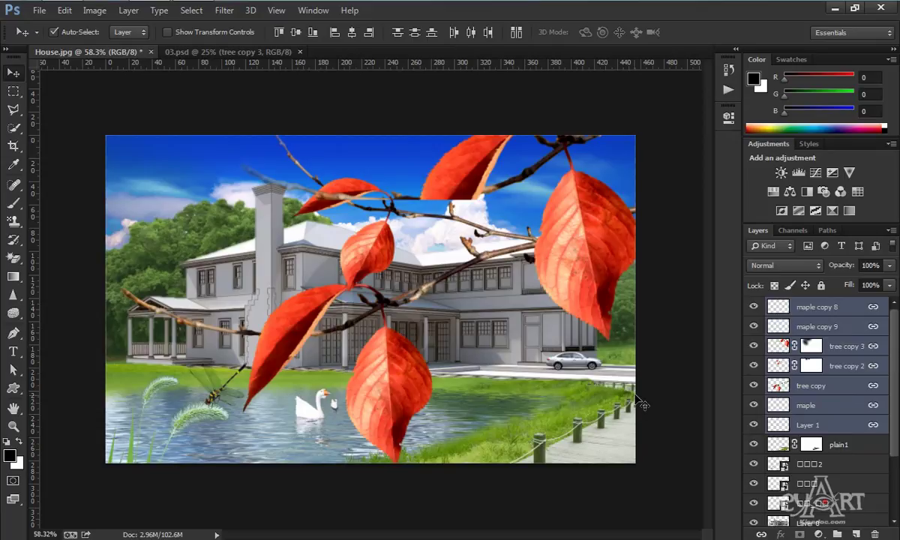
right_click(818, 308)
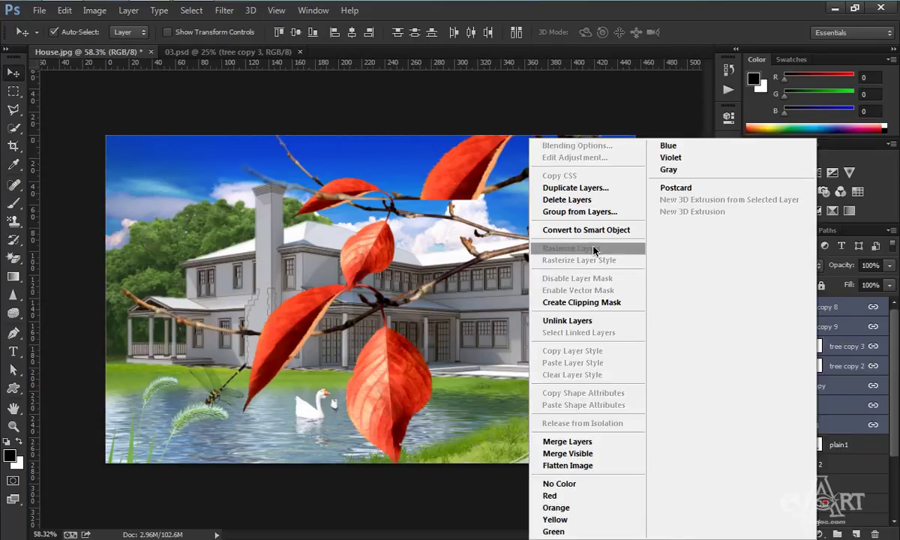
click(570, 226)
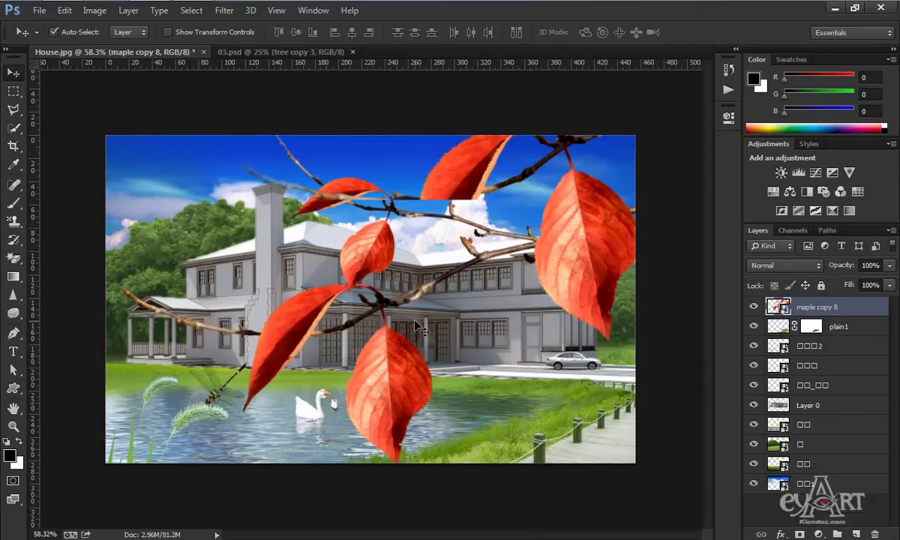
- Scale the maple Smart Object to about 30%, fit the branch into the image's upper-right corner, and apply the transform
key(ctrl+t)
key(ctrl+minus)
key(ctrl+minus)
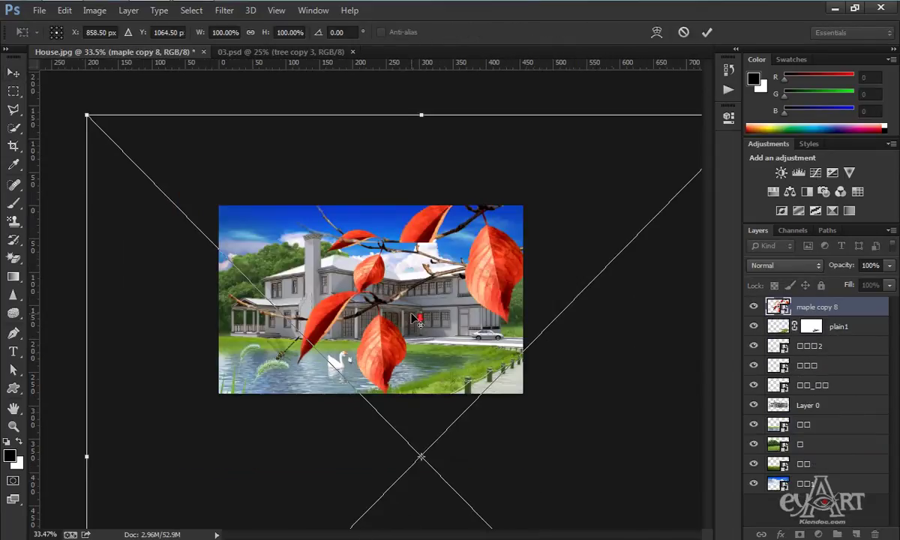
key(ctrl+minus)
drag(176, 173, 322, 322)
drag(396, 340, 421, 250)
scroll(393, 233, up, 5)
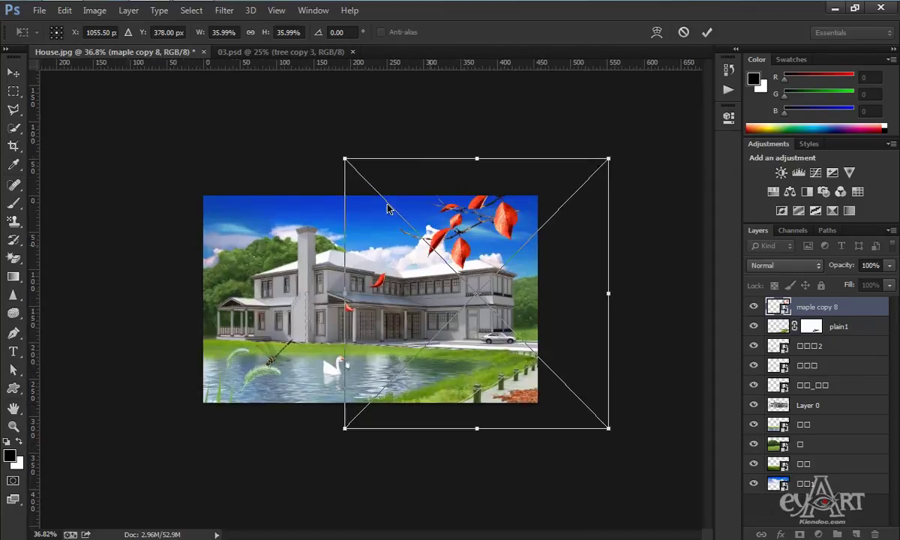
drag(344, 159, 365, 181)
drag(436, 238, 469, 237)
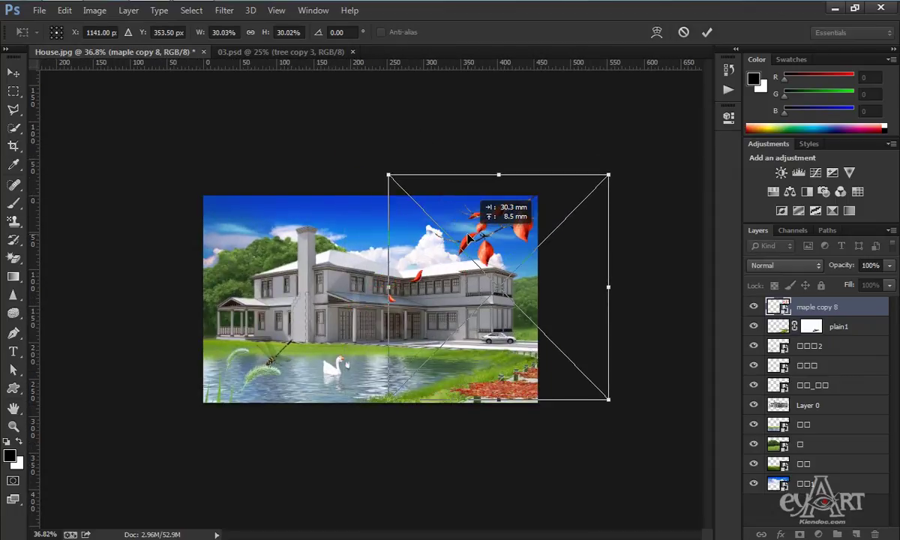
key(Return)
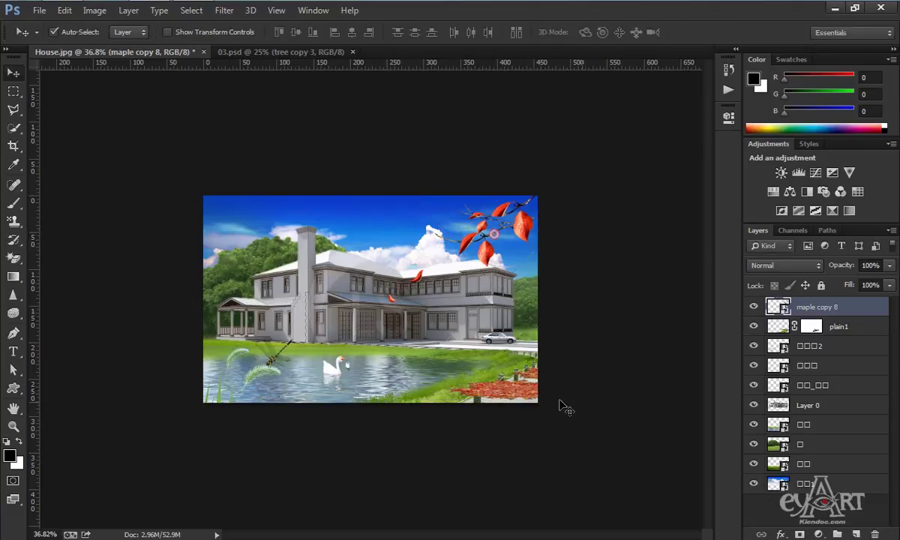
- Rasterize the maple layer and delete its fallen leaves from the walkway in the image's lower-right corner
key(ctrl+plus)
key(ctrl+plus)
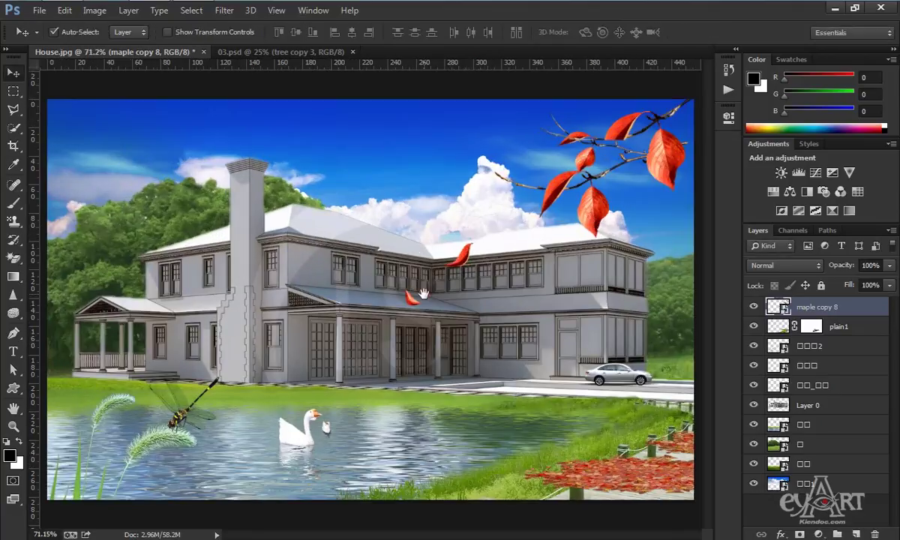
key(ctrl+minus)
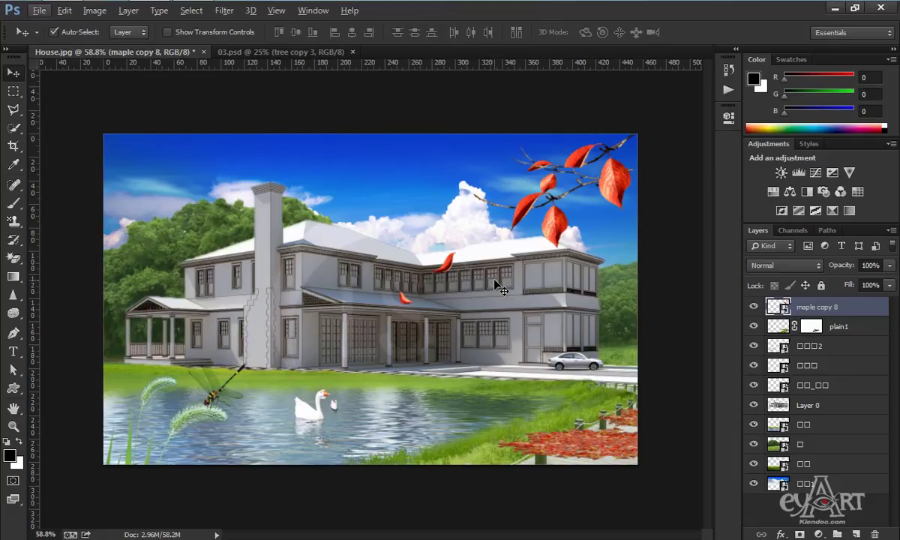
right_click(781, 300)
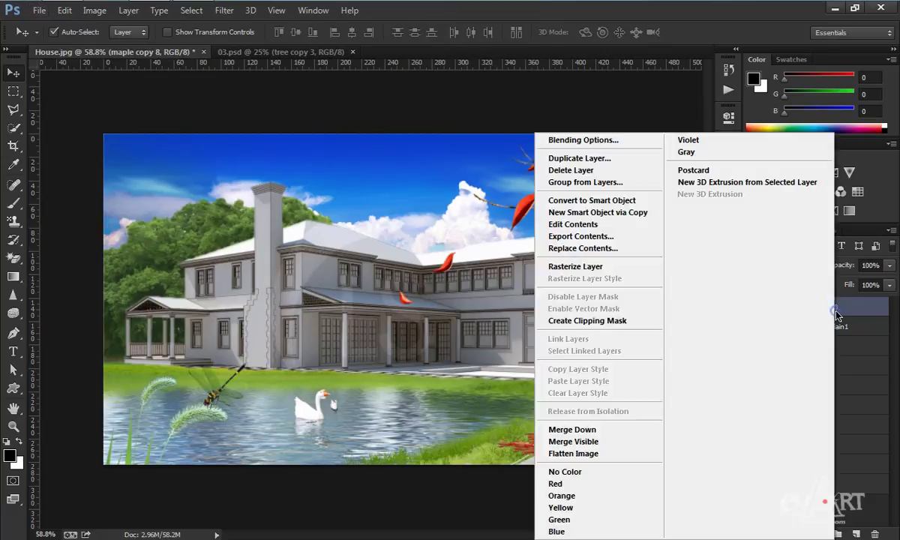
click(580, 266)
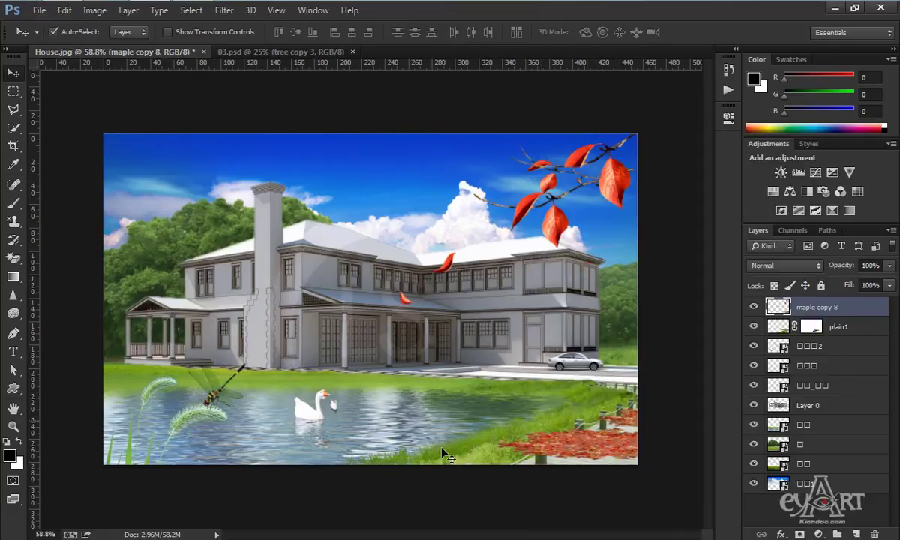
key(m)
drag(464, 351, 671, 492)
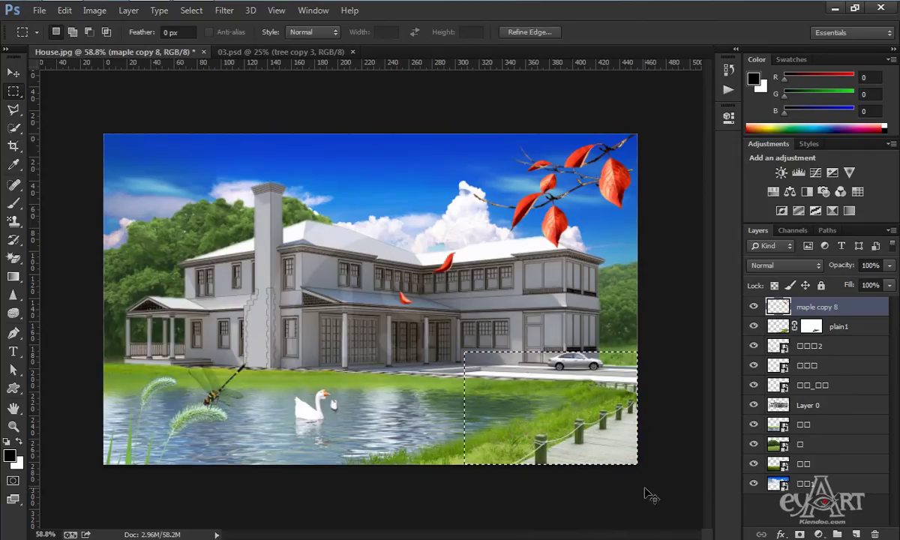
click(645, 488)
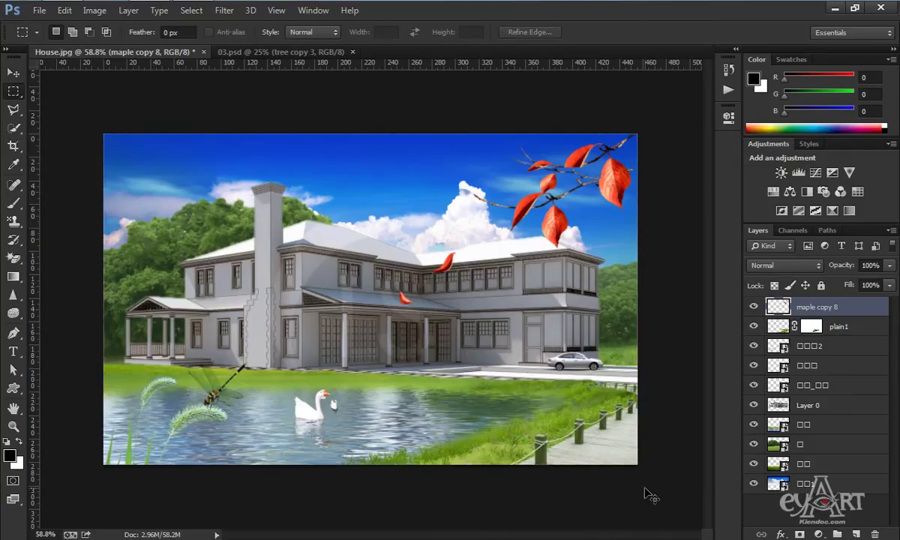
- Select the entire canvas, crop the image to that selection, and deselect
key(ctrl+a)
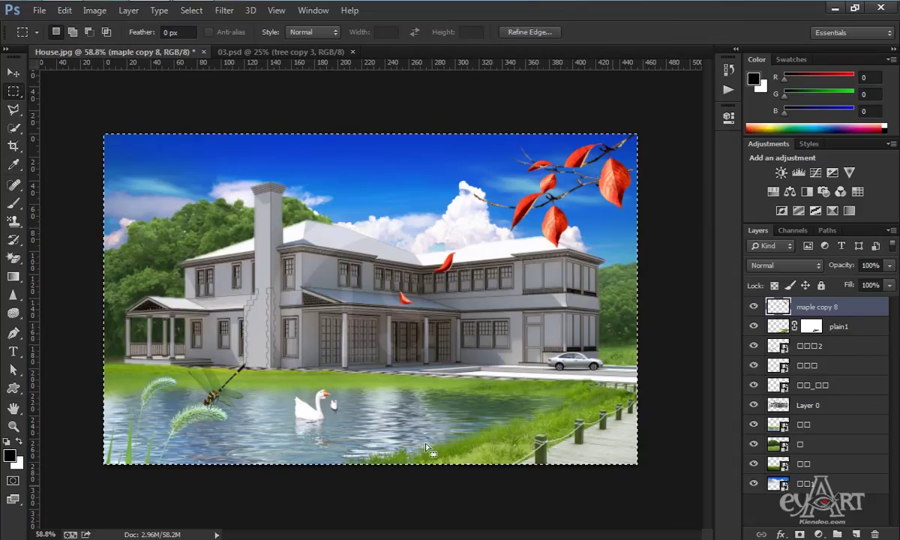
click(95, 11)
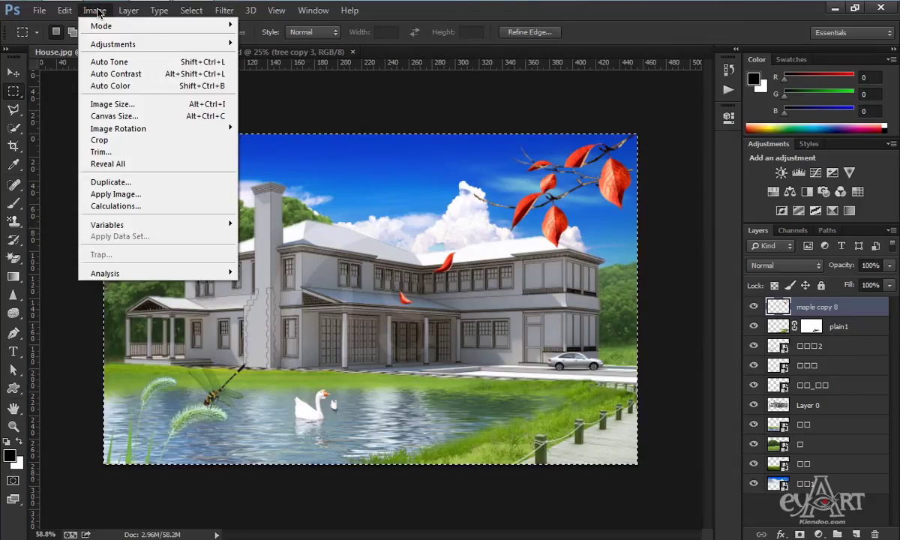
mouse_move(105, 131)
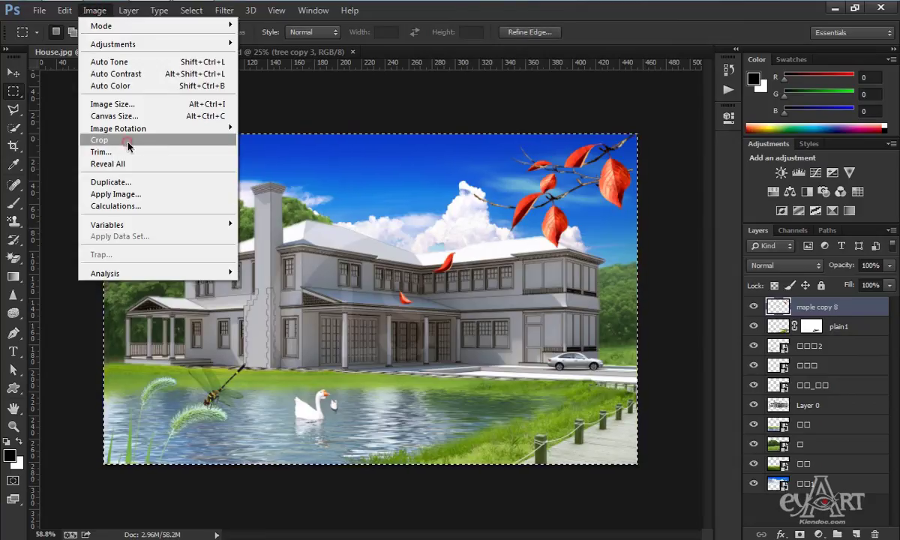
click(120, 140)
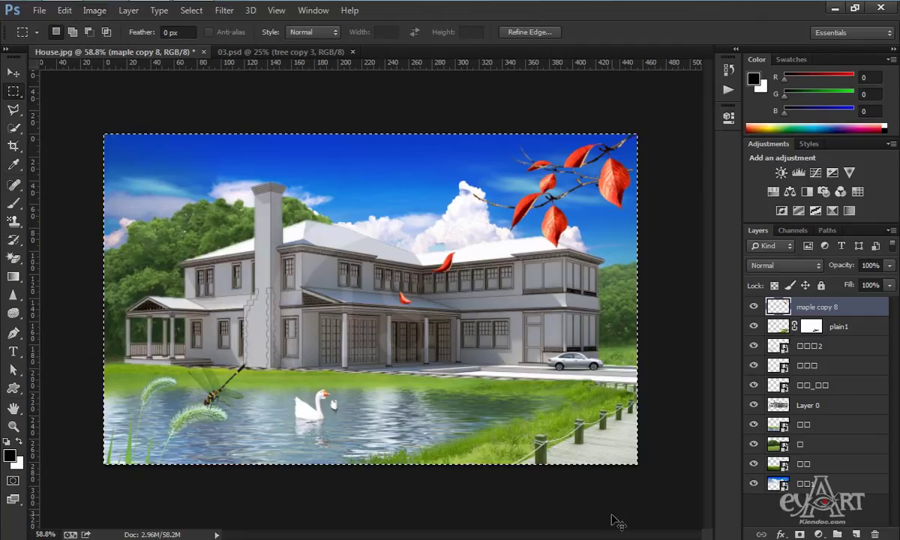
key(ctrl+d)
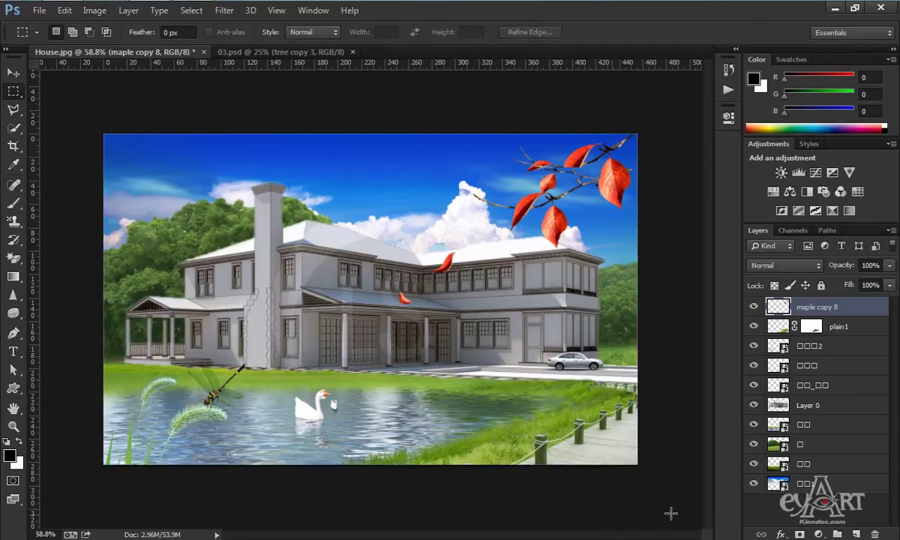
- Copy the linked sun and sun shine layers from 03.psd into House.jpg
click(299, 53)
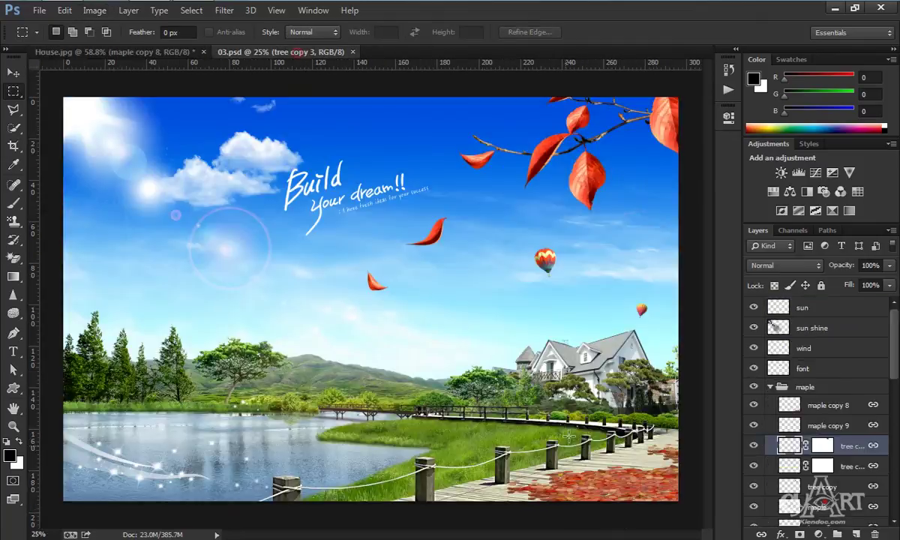
key(v)
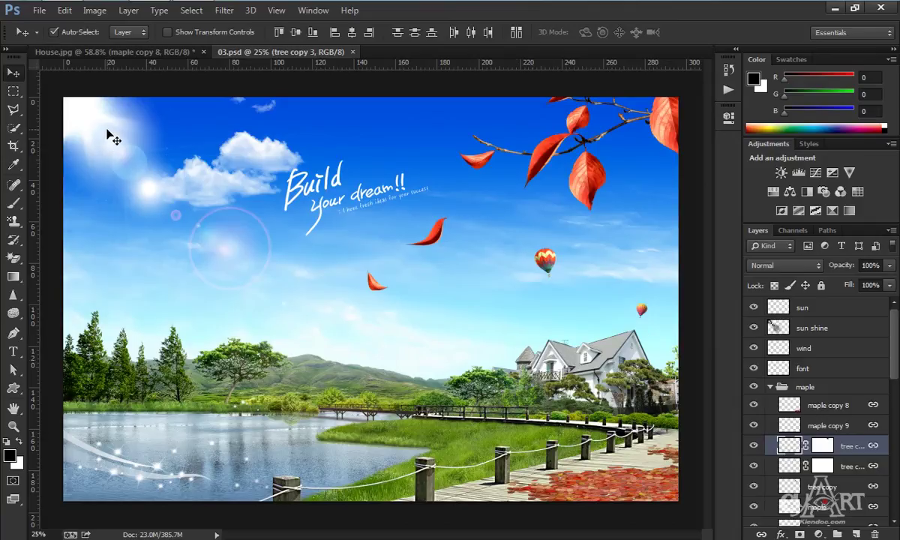
drag(84, 105, 214, 111)
drag(170, 56, 184, 179)
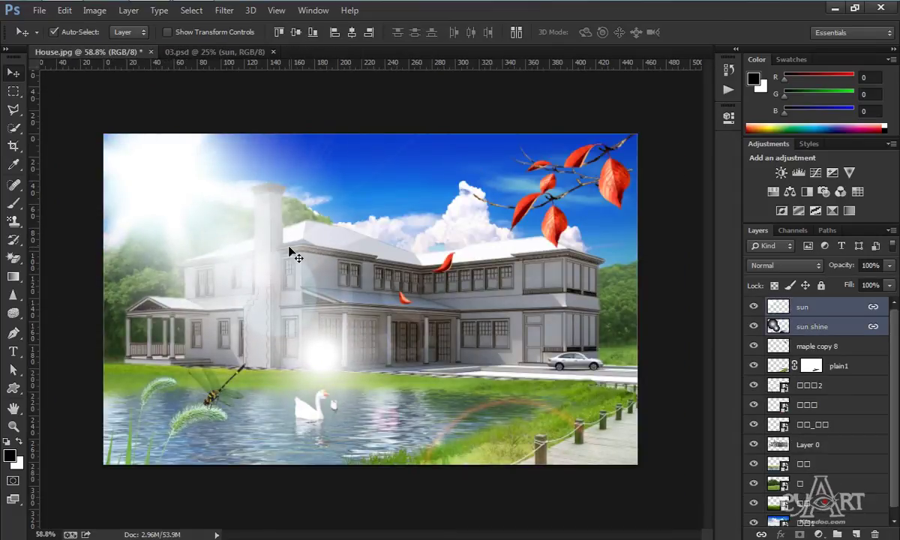
- Scale the sun and sun shine layers to about 39%, place the sun in the sky's upper-left corner, and apply the transform
key(ctrl+t)
scroll(332, 266, down, 8)
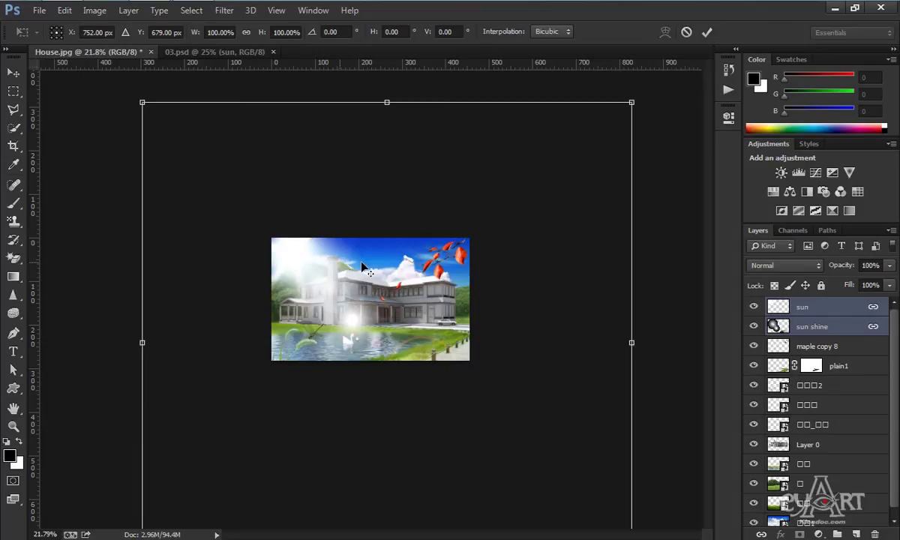
drag(566, 152, 442, 230)
drag(360, 296, 305, 269)
key(ctrl+0)
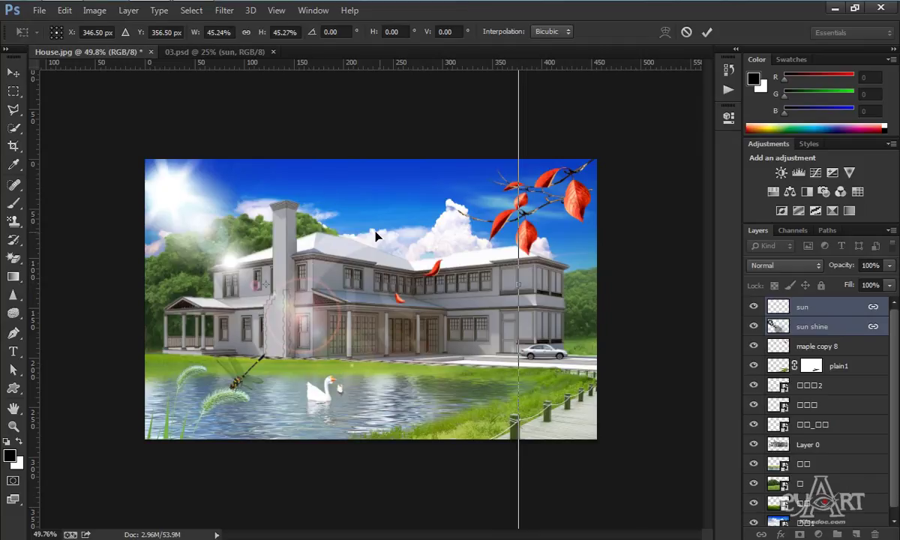
drag(172, 199, 175, 195)
key(ctrl+minus)
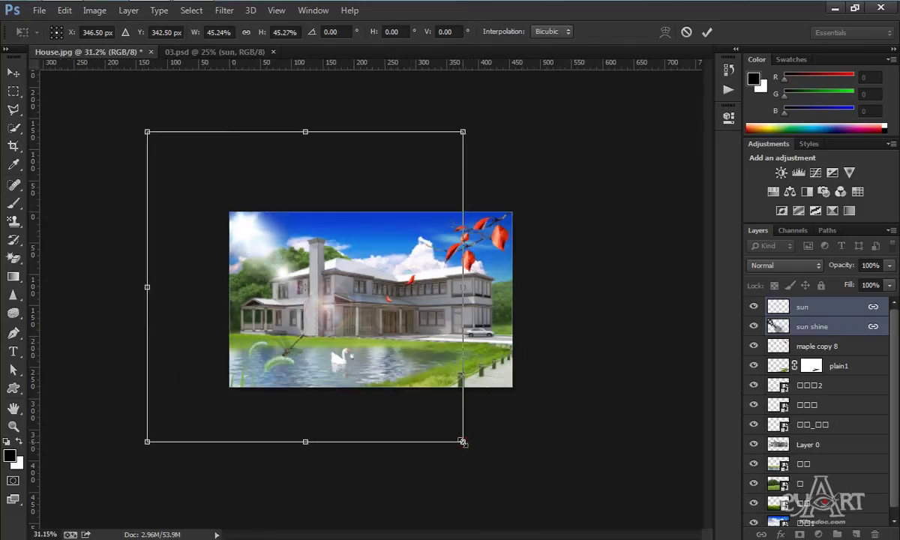
drag(462, 443, 416, 398)
key(ctrl+plus)
click(166, 190)
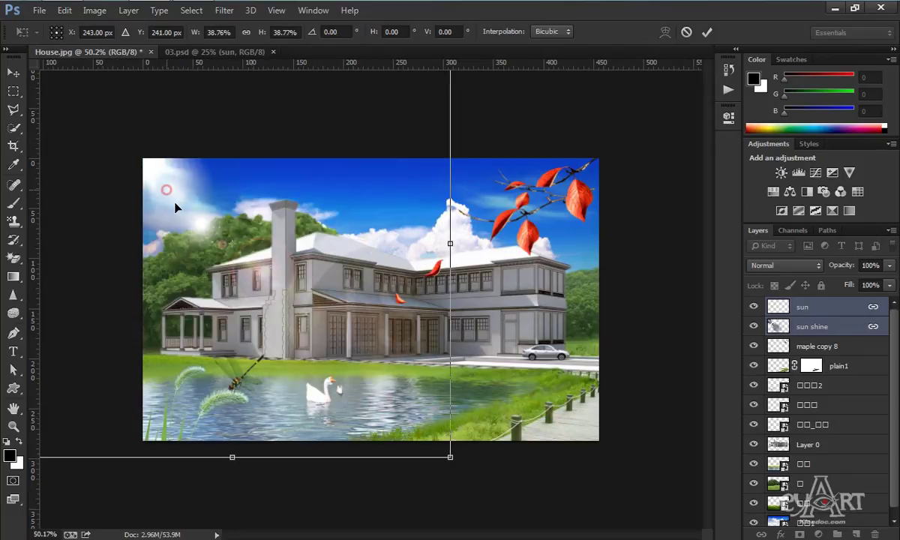
drag(175, 206, 189, 219)
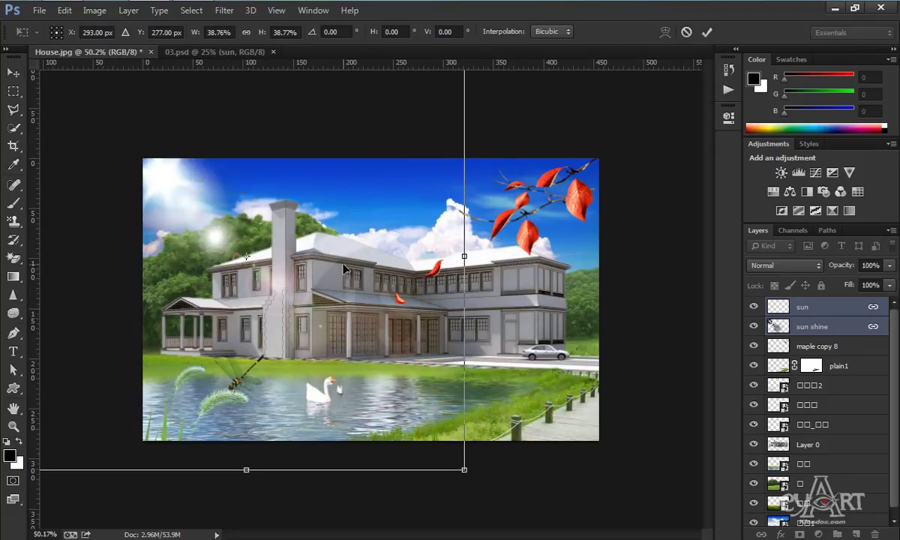
key(Return)
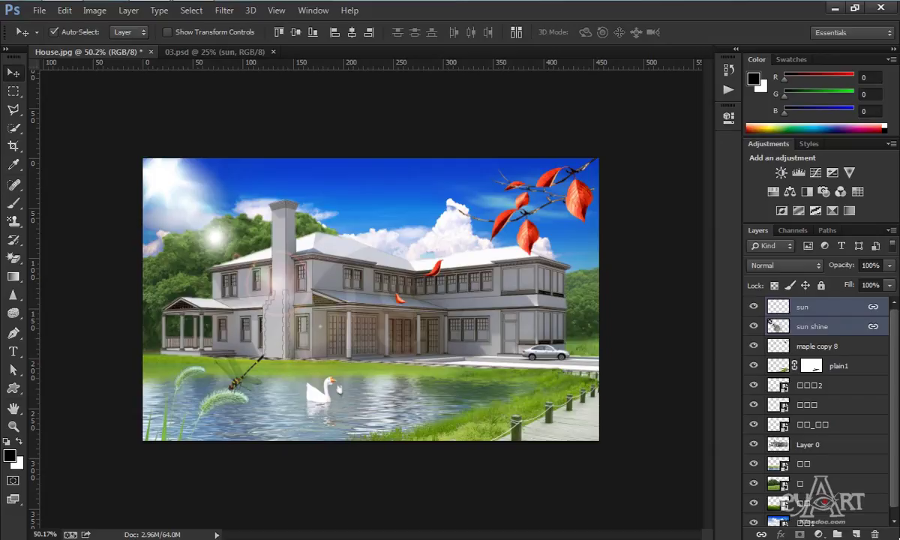
- Copy the wind layer from 03.psd into House.jpg and flip it horizontally
click(208, 51)
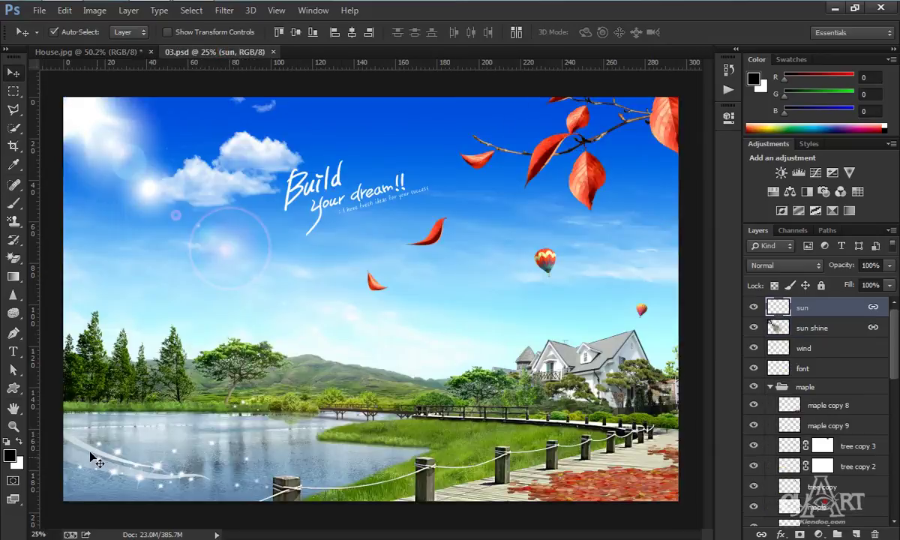
drag(89, 455, 435, 391)
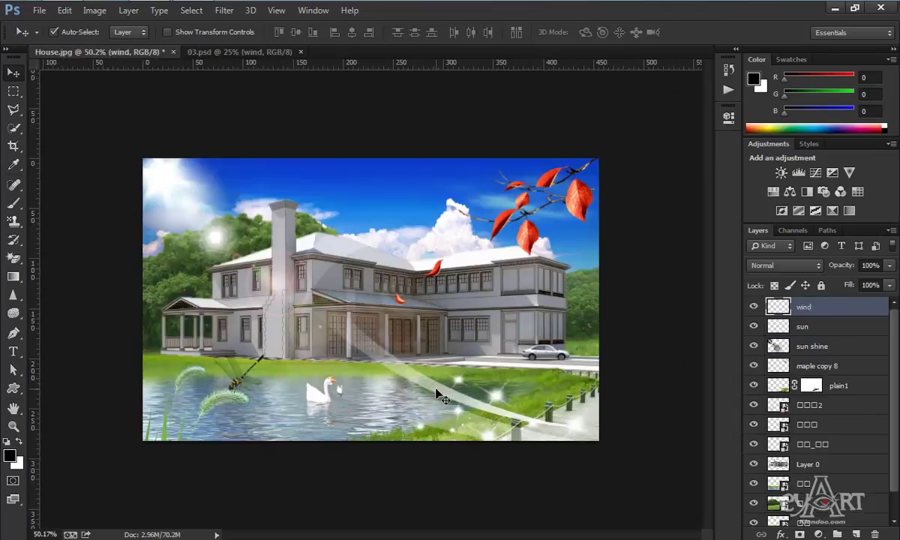
key(ctrl+t)
right_click(413, 362)
click(492, 362)
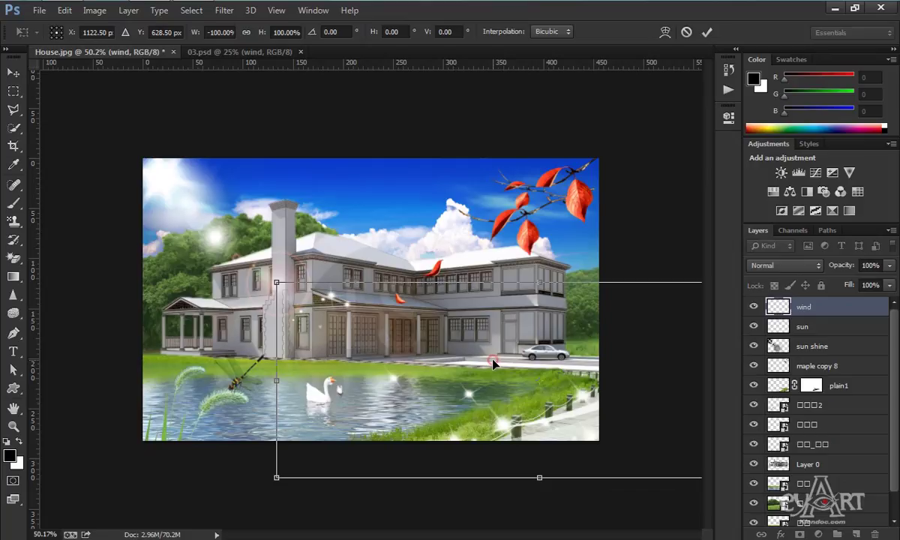
- Scale the wind layer to about 55%, place it over the walkway in the image's lower-right corner, and apply the transform
drag(536, 383, 523, 432)
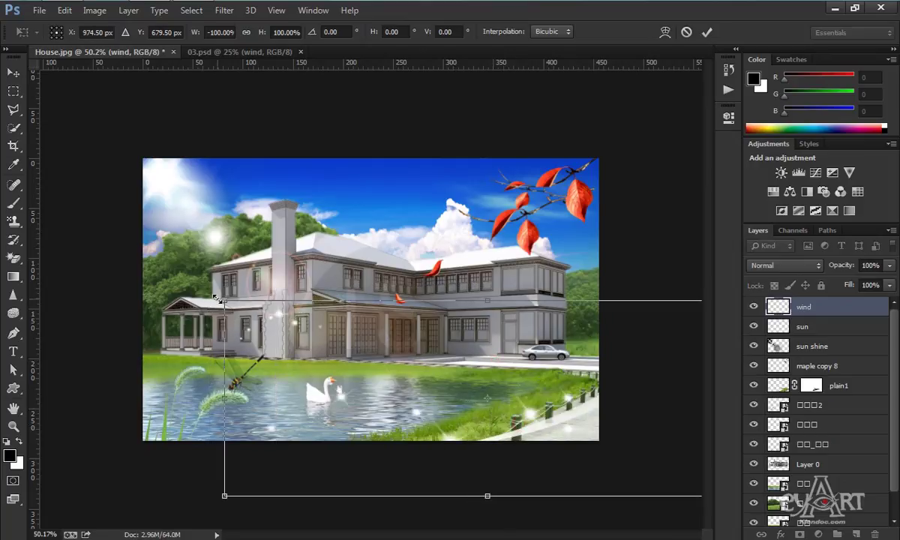
drag(224, 299, 330, 389)
drag(549, 402, 571, 415)
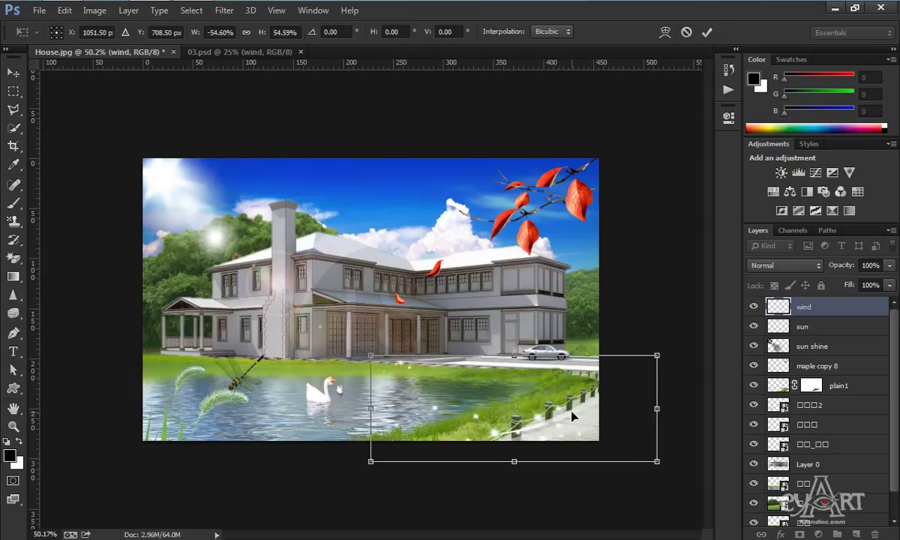
key(Return)
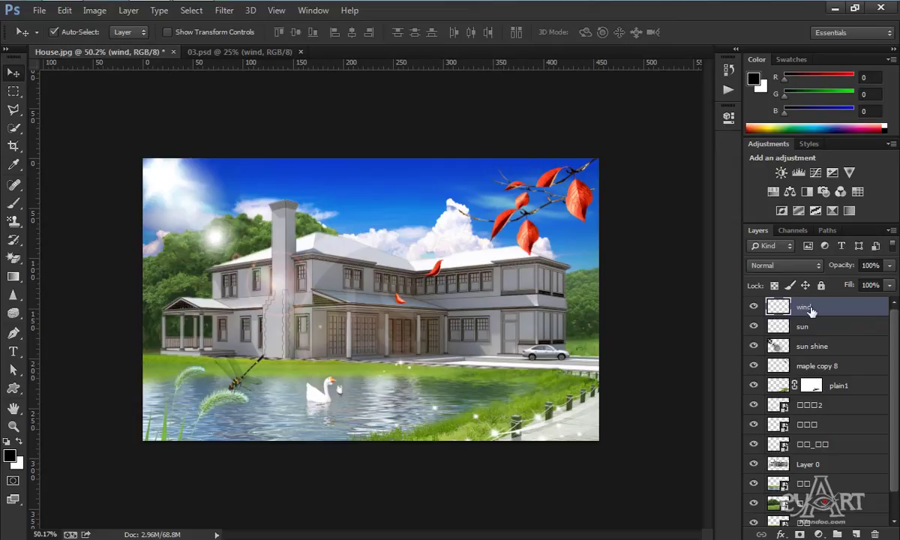
- Stamp all visible layers into a new layer on top and add a Color Lookup adjustment layer above it
drag(816, 316, 841, 431)
key(ctrl+shift+alt+e)
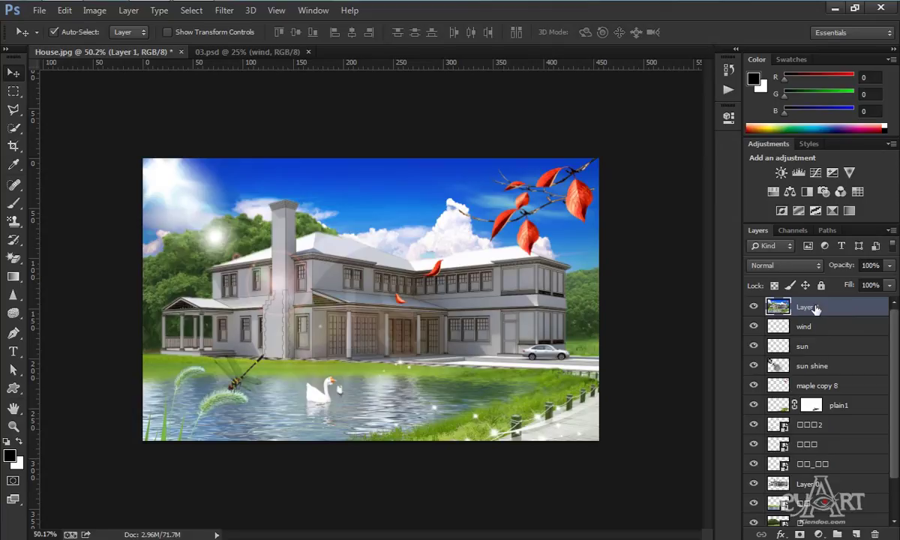
click(859, 192)
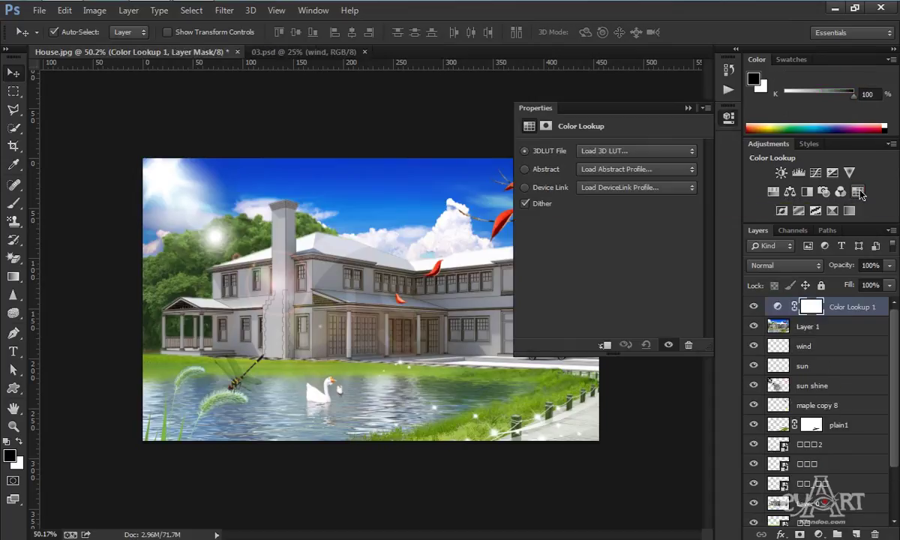
- Try the 2Strip.look and 3Strip.look 3DLUT files on the Color Lookup adjustment
click(662, 151)
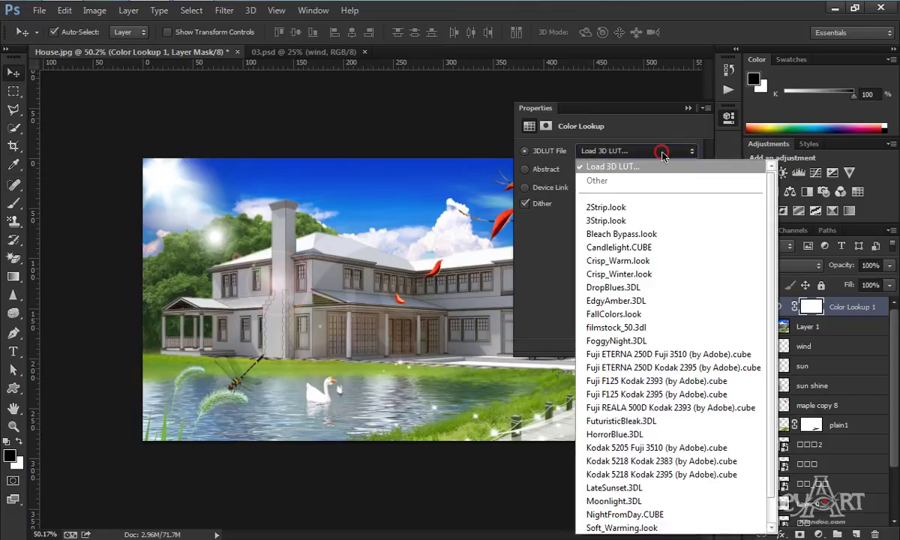
click(662, 152)
click(662, 152)
click(626, 208)
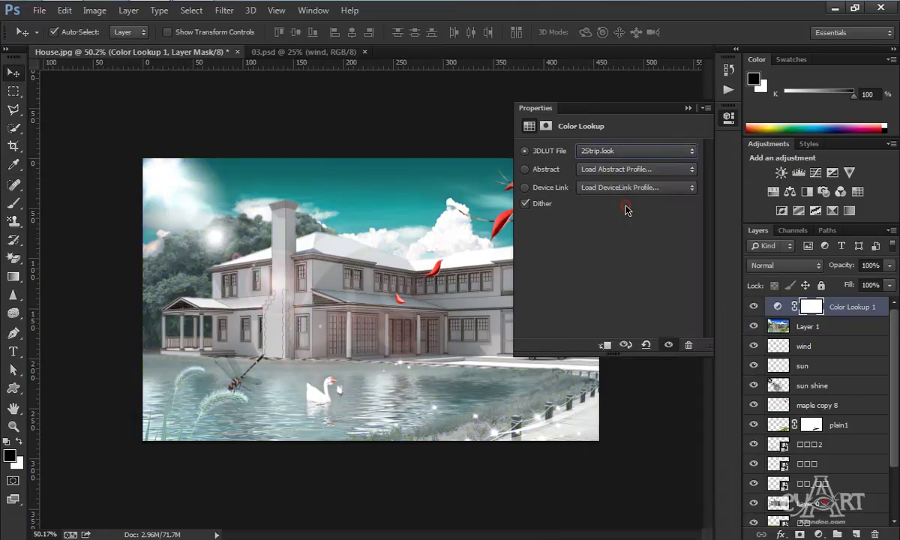
click(640, 153)
click(586, 189)
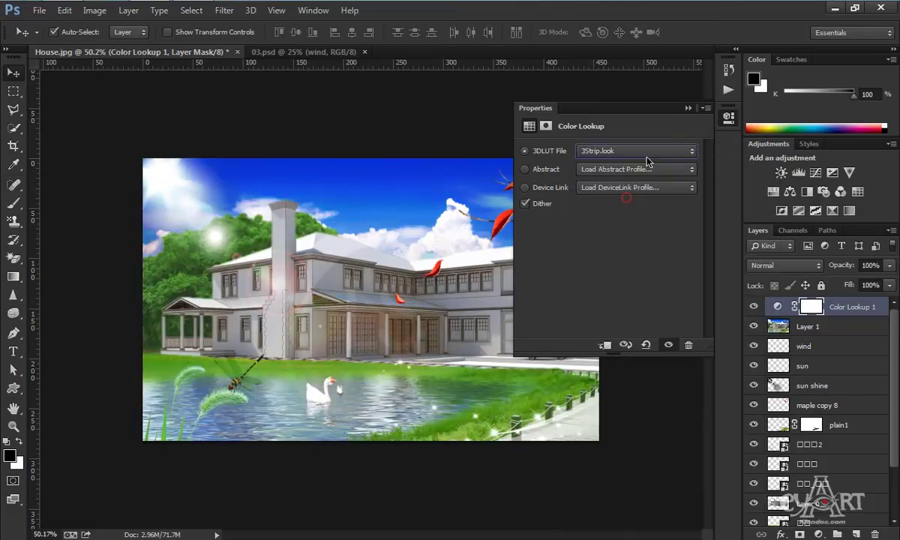
- Set the Color Lookup 3DLUT file to Bleach Bypass.look and lower the adjustment layer's opacity to 26%
click(657, 153)
click(589, 194)
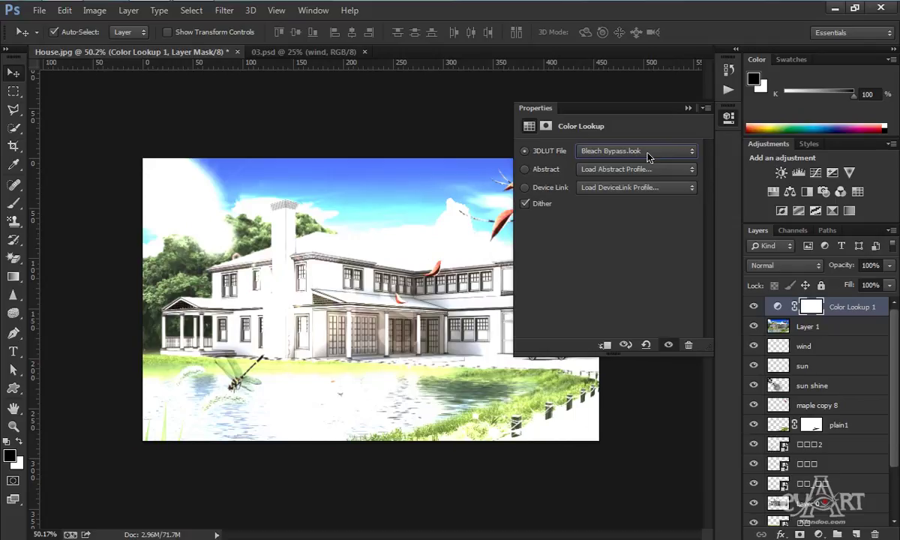
click(890, 266)
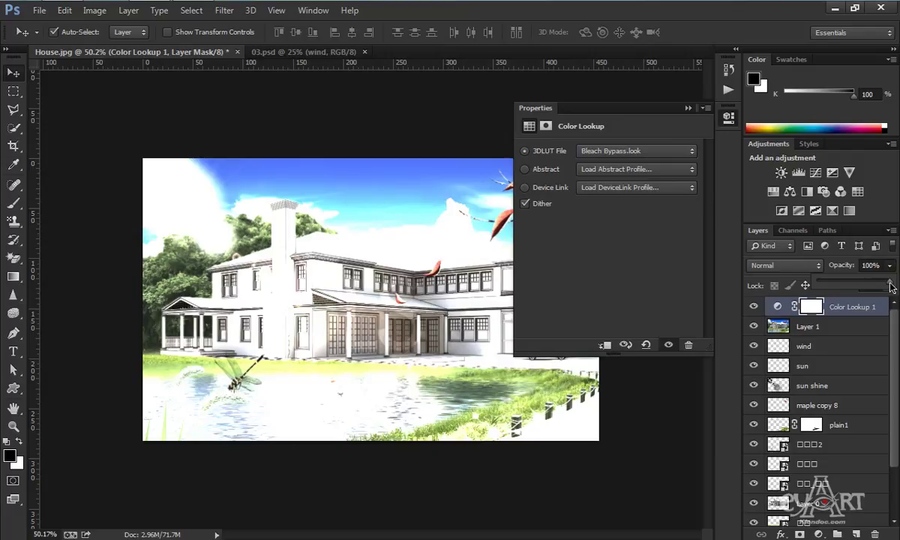
drag(885, 283, 836, 285)
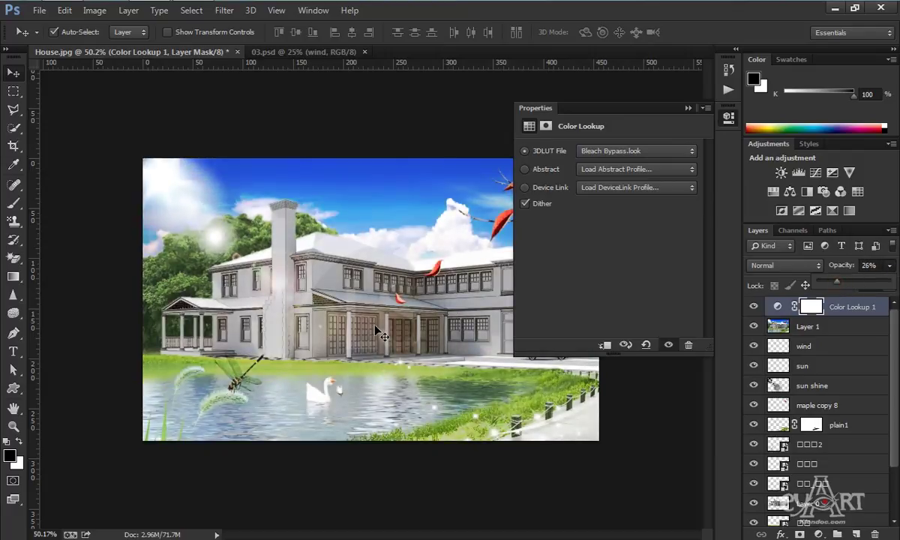
- Try the DropBlues.3DL and Fuji ETERNA 250D Fuji 3510 3DLUT files on the Color Lookup adjustment
click(606, 147)
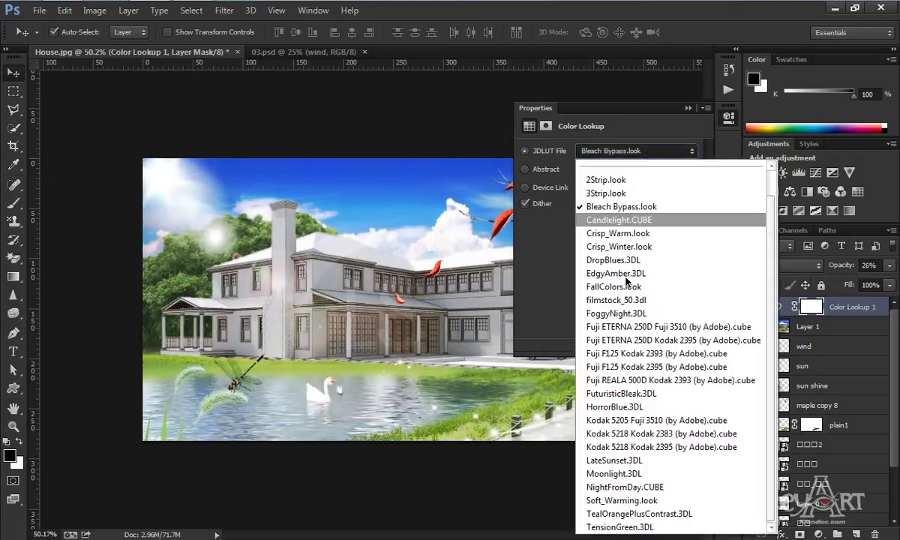
click(614, 260)
click(644, 152)
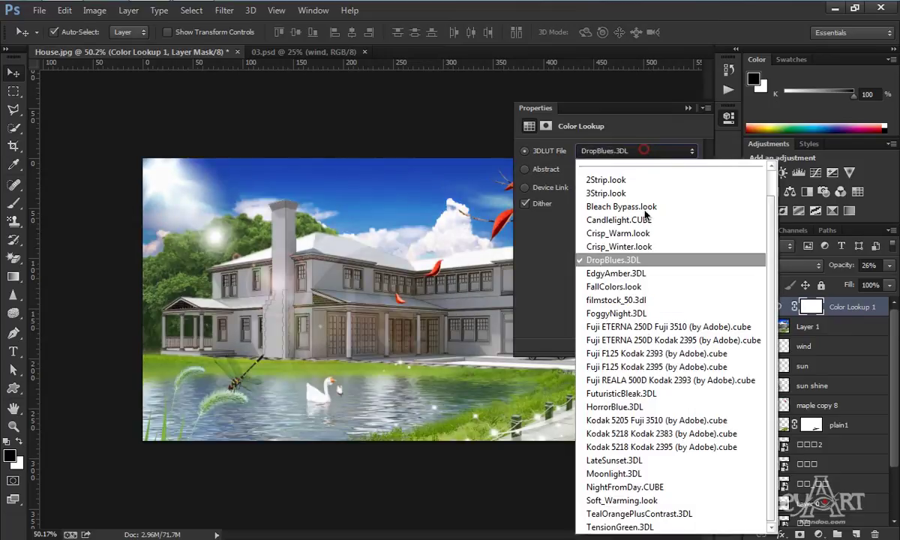
click(642, 338)
- Switch the Color Lookup 3DLUT file to Fuji F125 Kodak 2395 and raise the adjustment layer's opacity to 100%
click(637, 150)
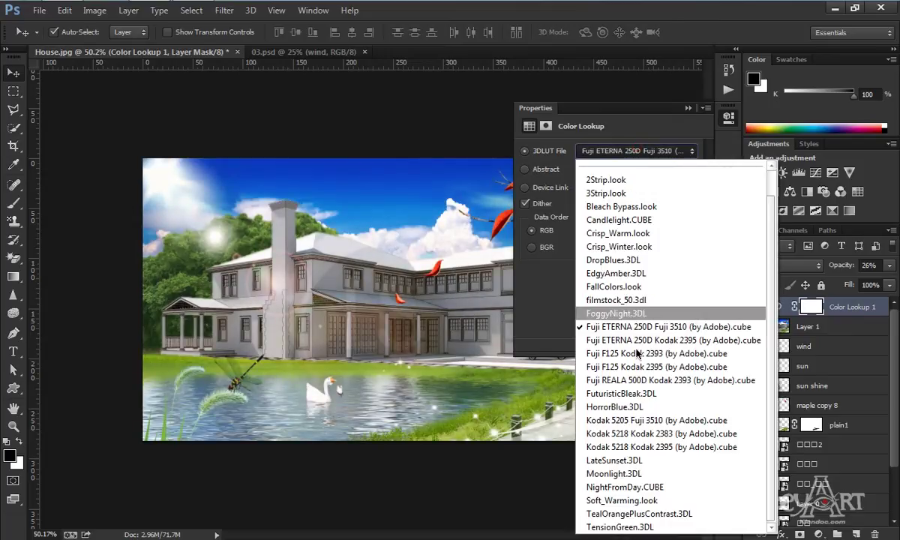
click(597, 334)
click(888, 265)
drag(839, 282, 892, 281)
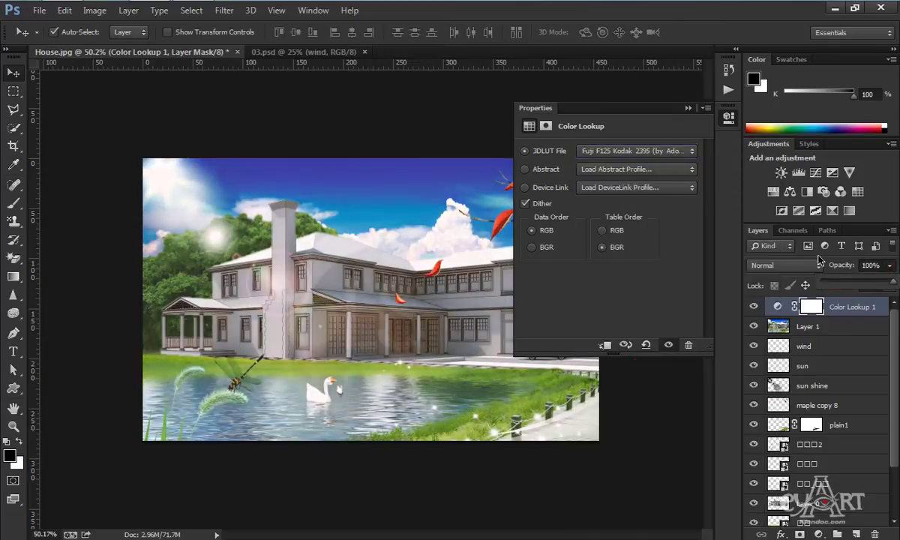
- Try the HorrorBlue.3DL lookup, settle on Soft_Warming.look as the 3DLUT file, and collapse the adjustment's properties
click(649, 151)
click(610, 459)
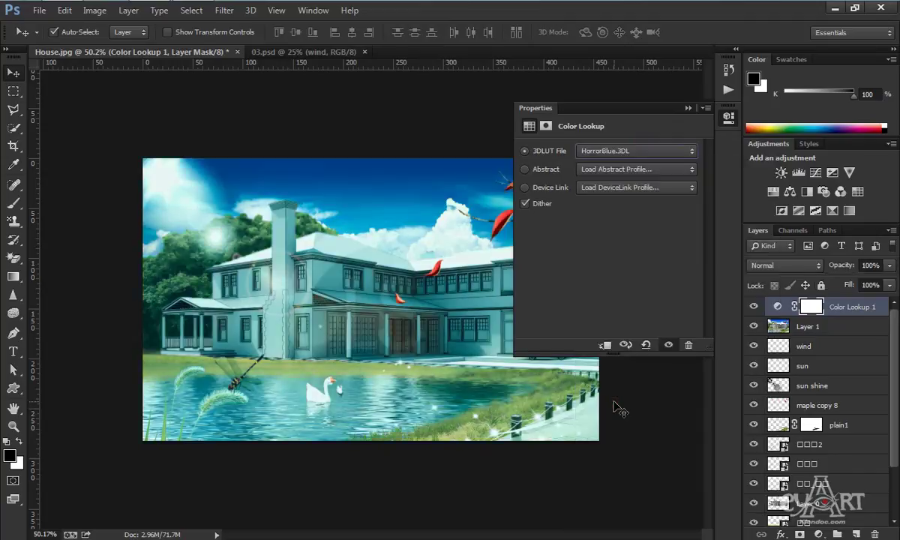
click(637, 150)
click(611, 510)
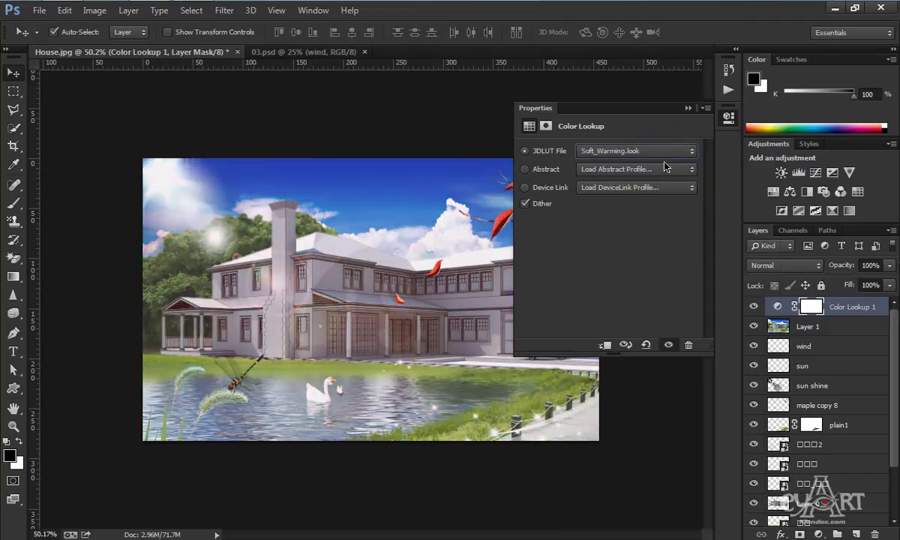
click(688, 108)
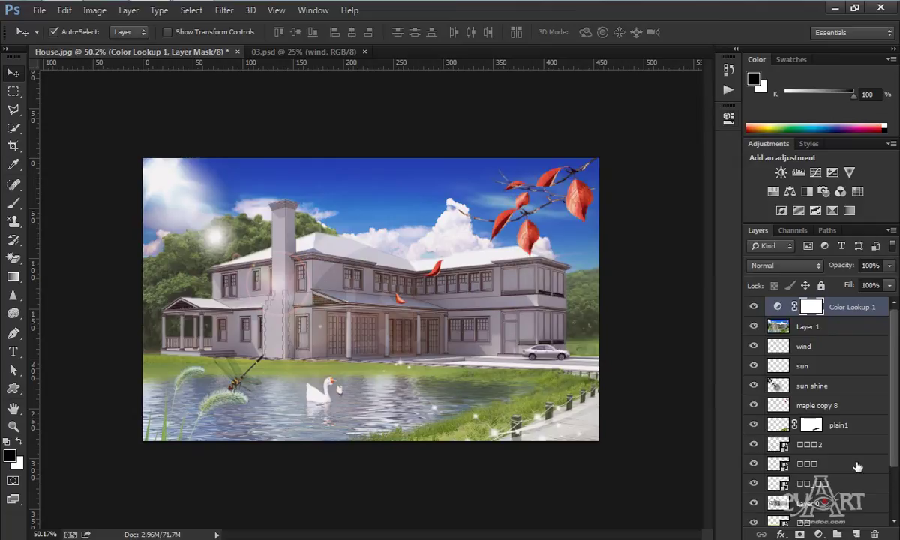